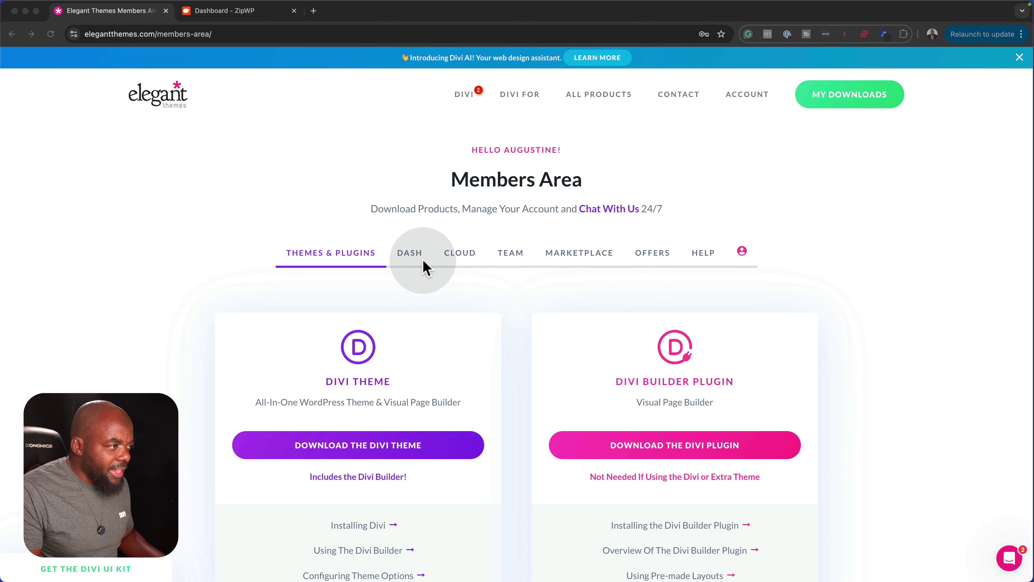
Open the Dash Websites dashboard and review the three connected sites with their Divi and update counts
{"action": "left_click", "coordinate": [414, 254]}
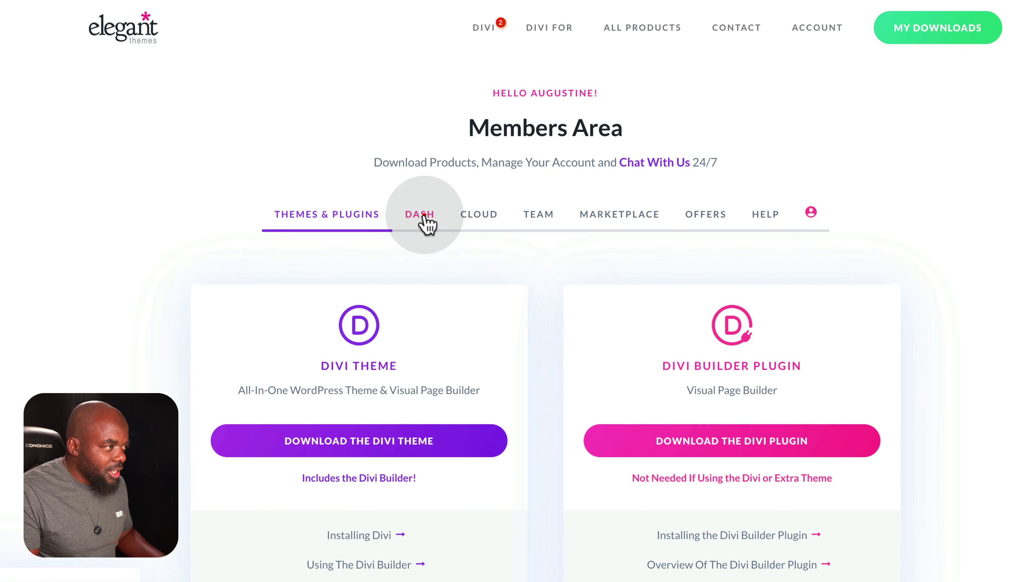
{"action": "left_click", "coordinate": [424, 224]}
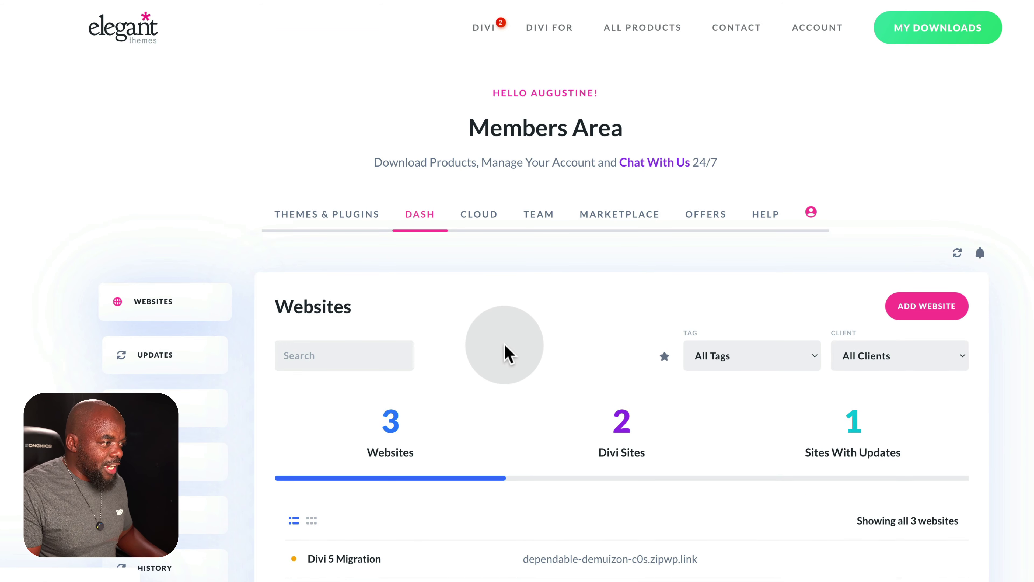
{"action": "scroll", "coordinate": [506, 352], "scroll_direction": "down", "scroll_amount": 5}
{"action": "scroll", "coordinate": [506, 351], "scroll_direction": "up", "scroll_amount": 5}
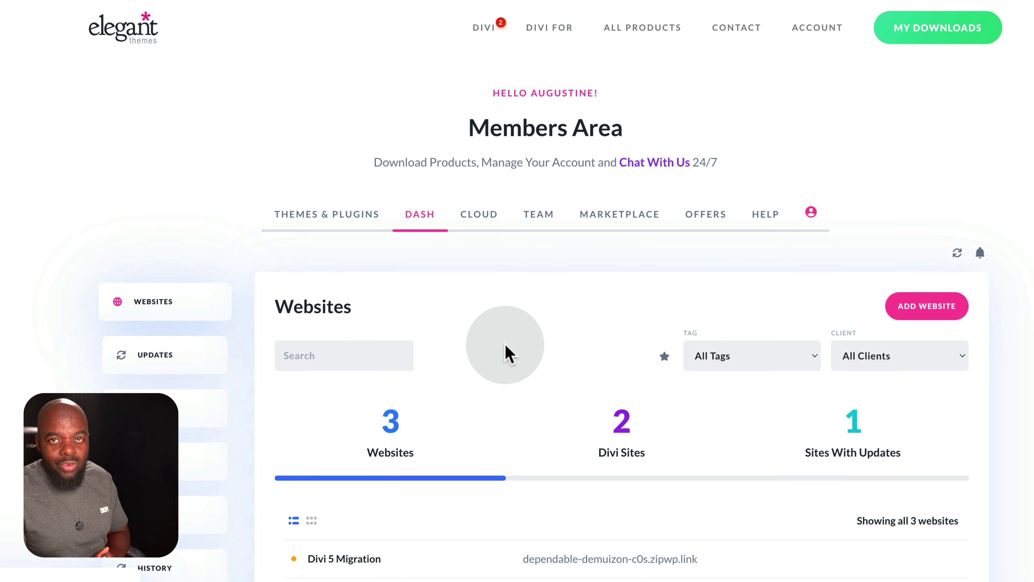
{"action": "scroll", "coordinate": [470, 424], "scroll_direction": "down", "scroll_amount": 3}
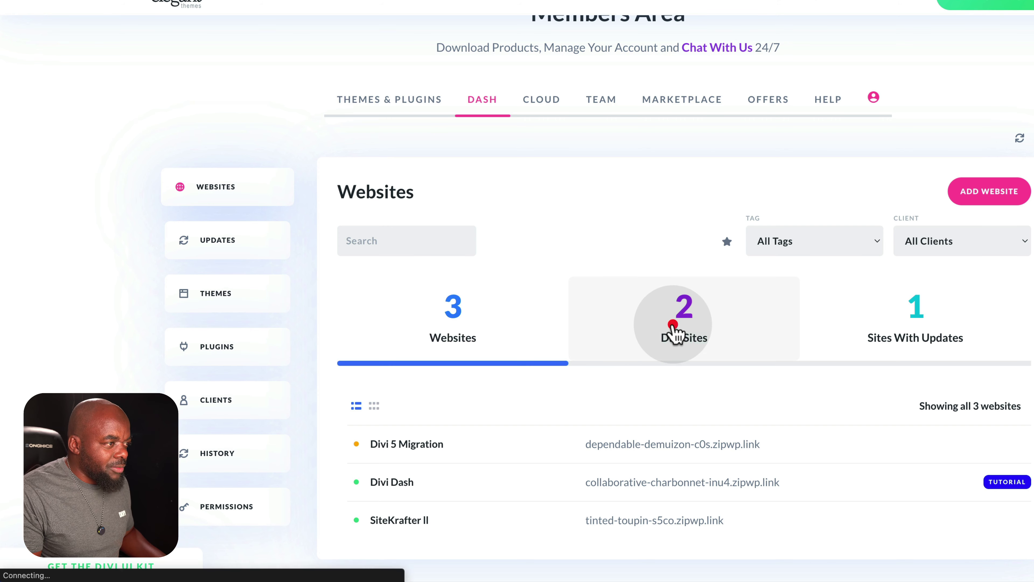
Filter the websites list by Divi Sites, then by Sites With Updates to show only Divi 5 Migration
{"action": "left_click", "coordinate": [675, 335]}
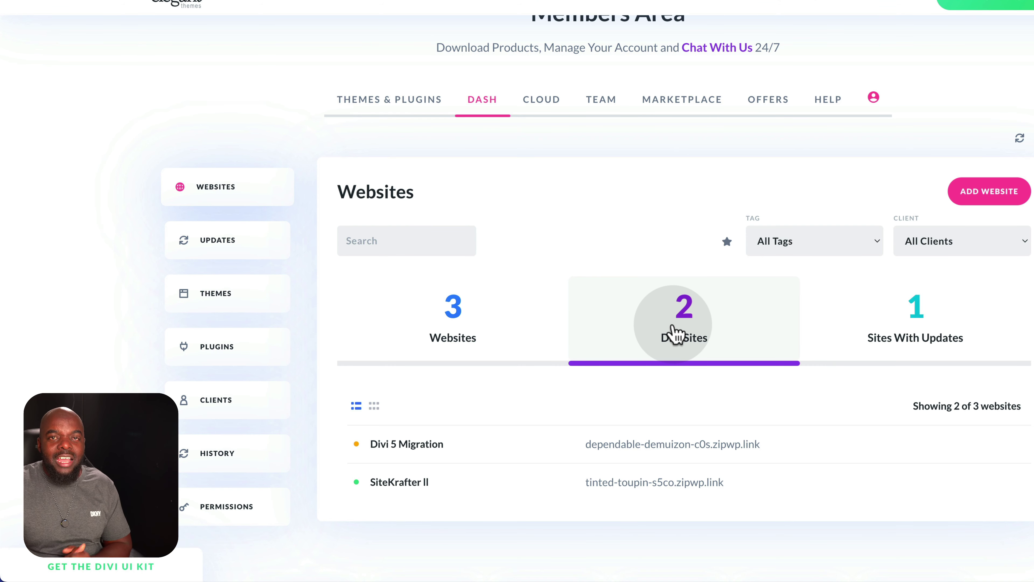
{"action": "left_click", "coordinate": [449, 340]}
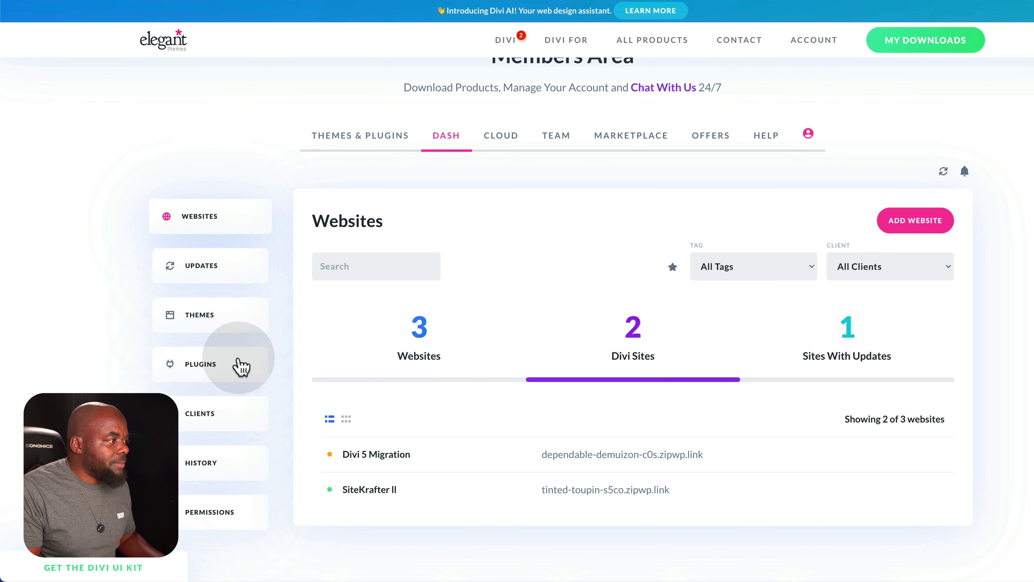
{"action": "left_click", "coordinate": [222, 367]}
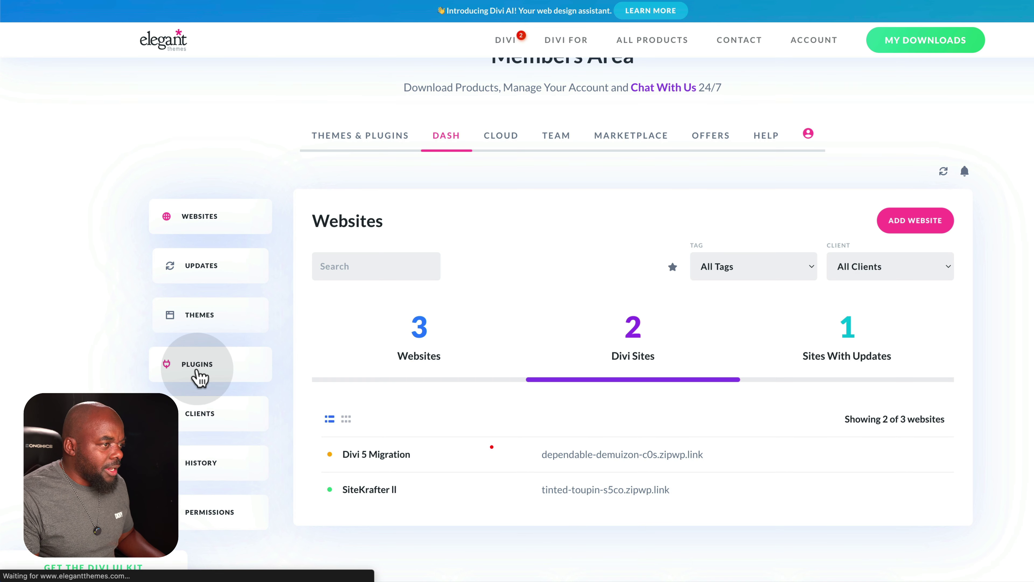
{"action": "left_click", "coordinate": [515, 462]}
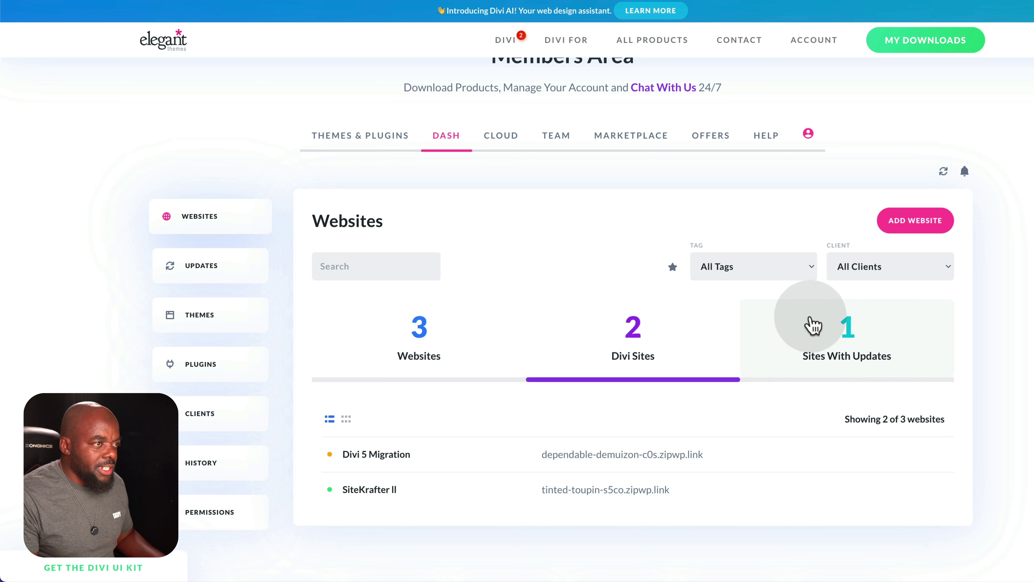
{"action": "left_click", "coordinate": [867, 340]}
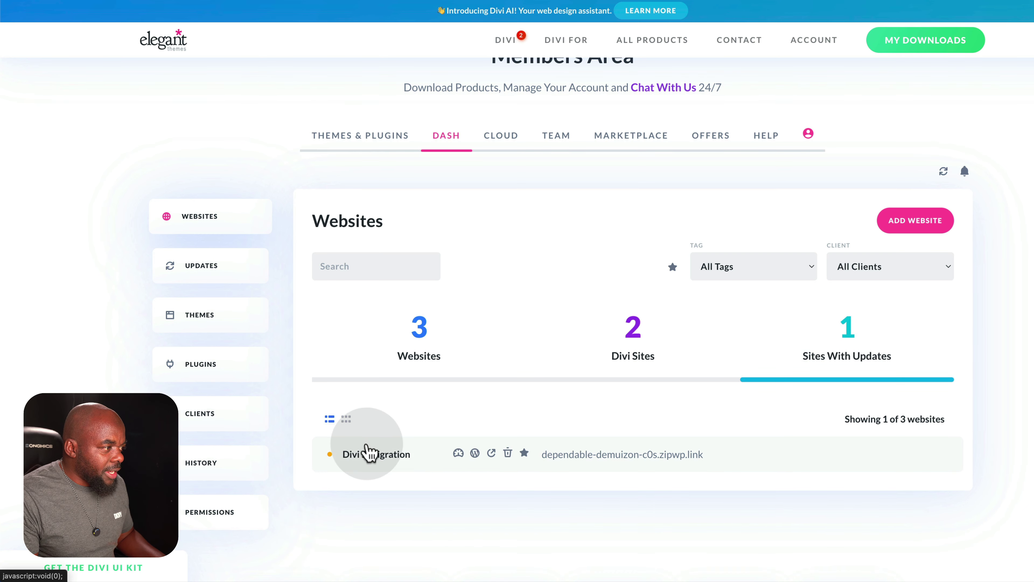
Expand the Bit Social plugin row to show Divi 5 Migration's 1.0.45 → 1.0.46 update
{"action": "scroll", "coordinate": [517, 412], "scroll_direction": "down", "scroll_amount": 5}
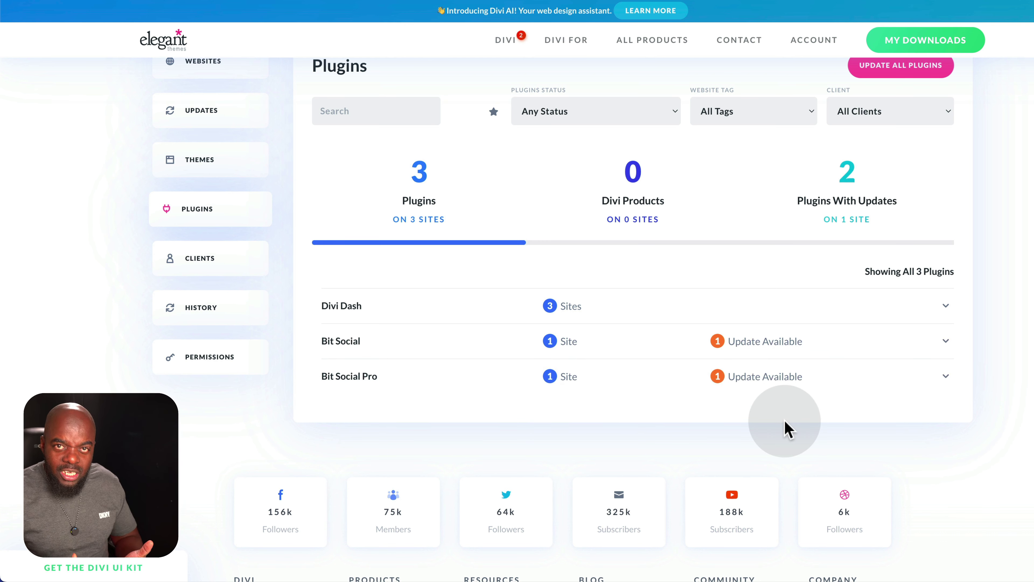
{"action": "left_click", "coordinate": [946, 342]}
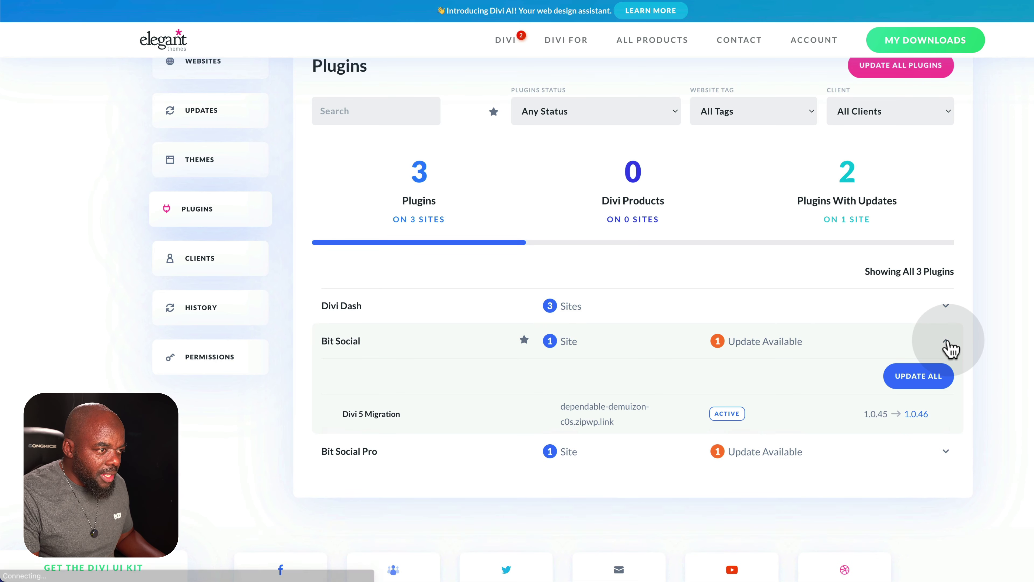
Run Update All on Bit Social, bringing Divi 5 Migration to version 1.0.46
{"action": "left_click", "coordinate": [930, 380]}
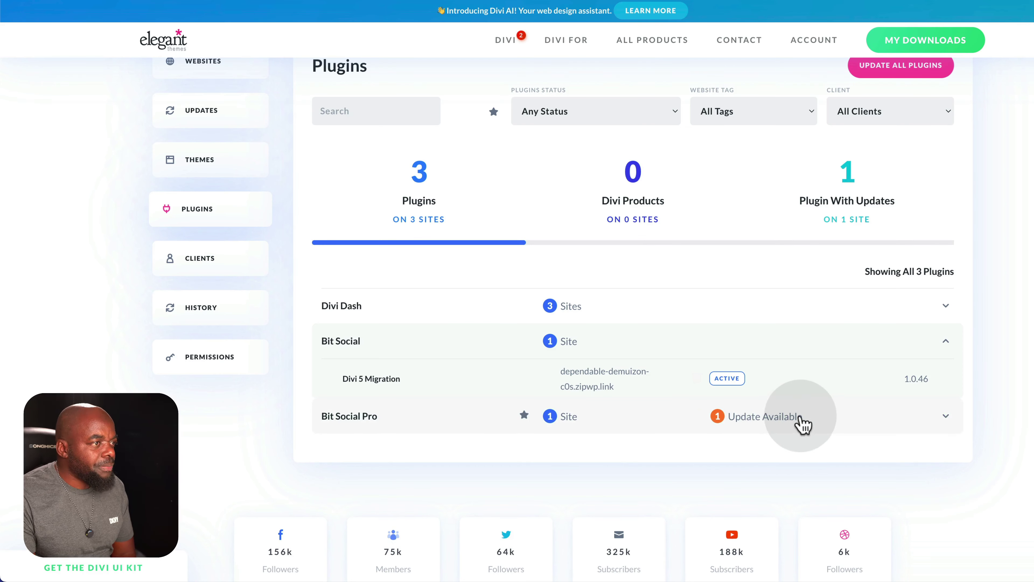
Return to the Websites list and begin adding a new website
{"action": "scroll", "coordinate": [804, 425], "scroll_direction": "up", "scroll_amount": 5}
{"action": "scroll", "coordinate": [659, 408], "scroll_direction": "down", "scroll_amount": 3}
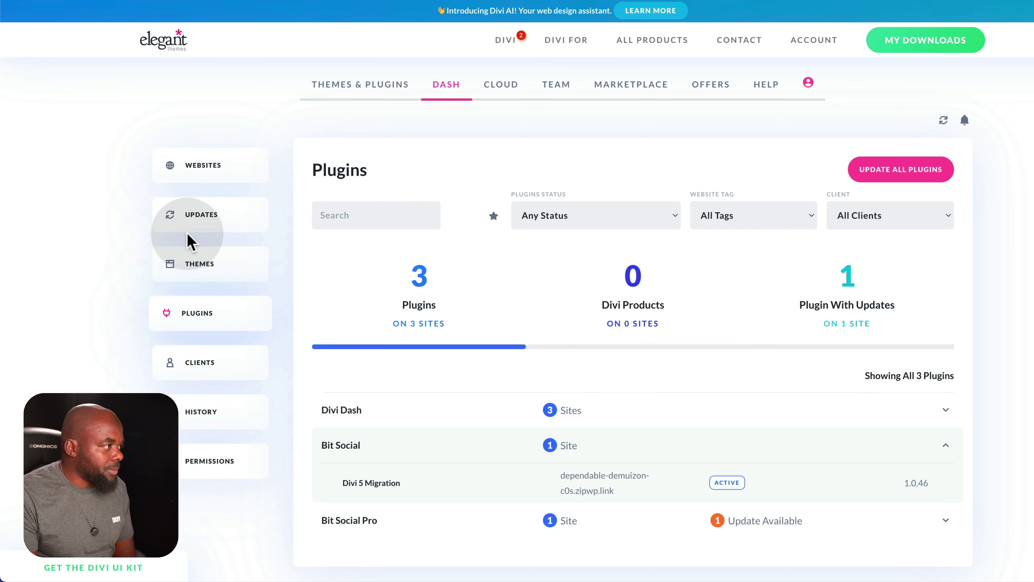
{"action": "left_click", "coordinate": [207, 171]}
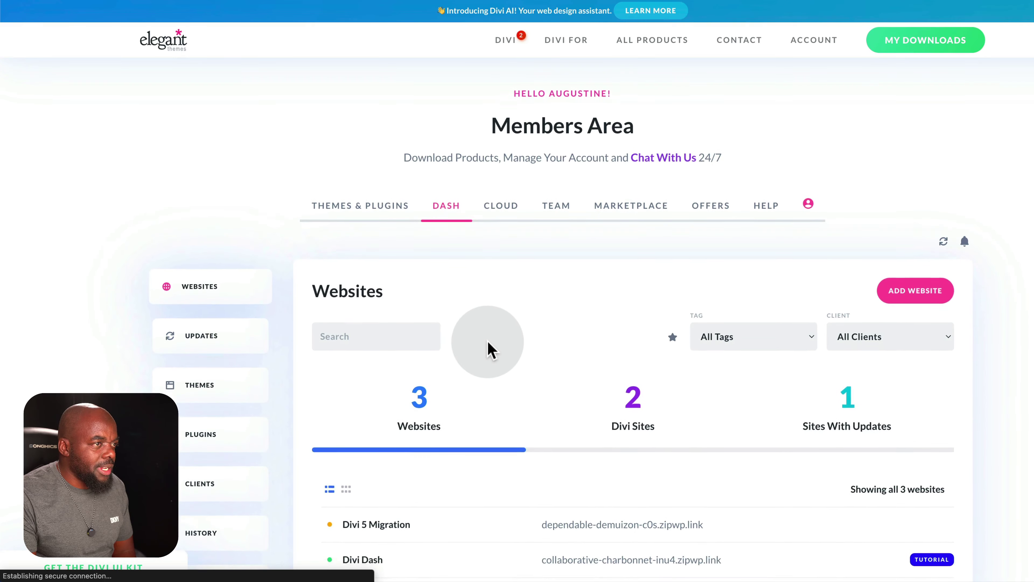
{"action": "scroll", "coordinate": [487, 342], "scroll_direction": "down", "scroll_amount": 10}
{"action": "scroll", "coordinate": [488, 338], "scroll_direction": "up", "scroll_amount": 10}
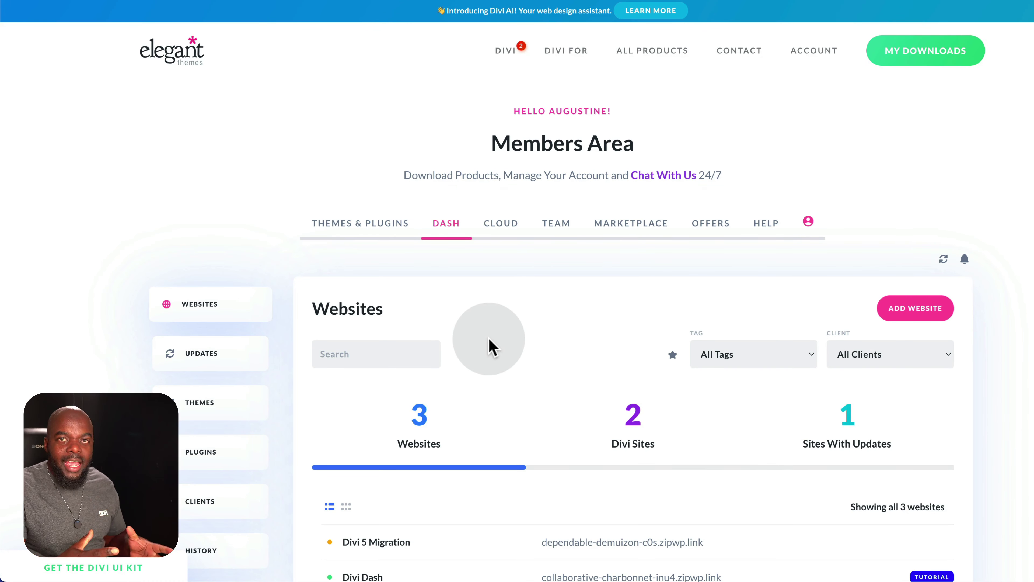
{"action": "left_click", "coordinate": [912, 309]}
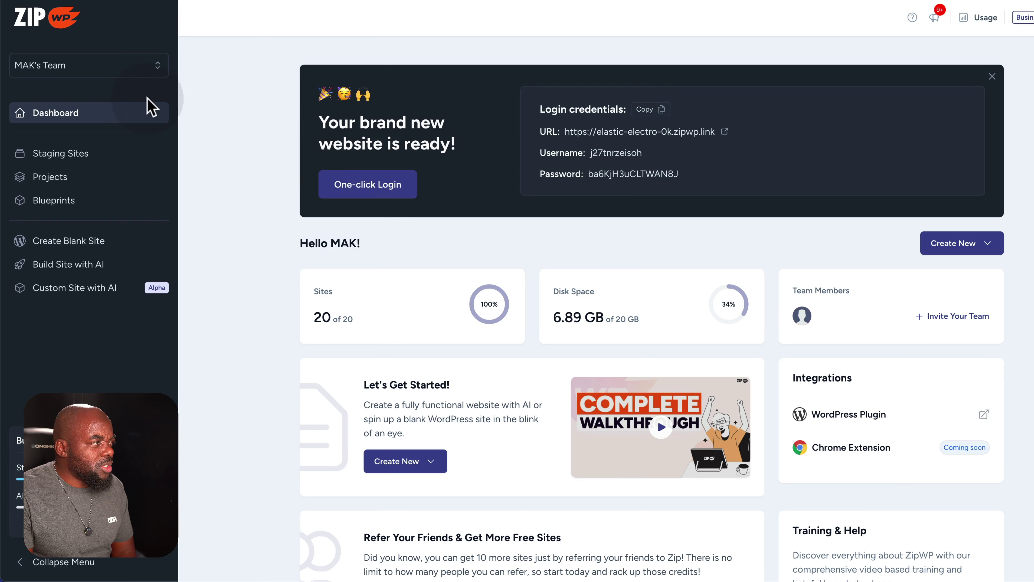
{"action": "left_click", "coordinate": [239, 126]}
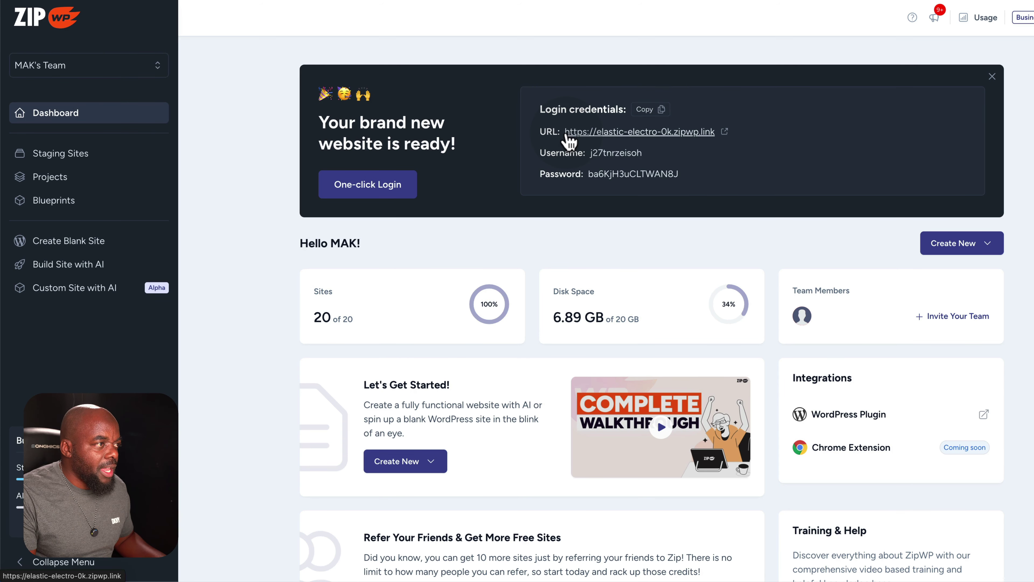
{"action": "left_click_drag", "start_coordinate": [584, 134], "coordinate": [716, 138]}
{"action": "key", "text": "ctrl+c"}
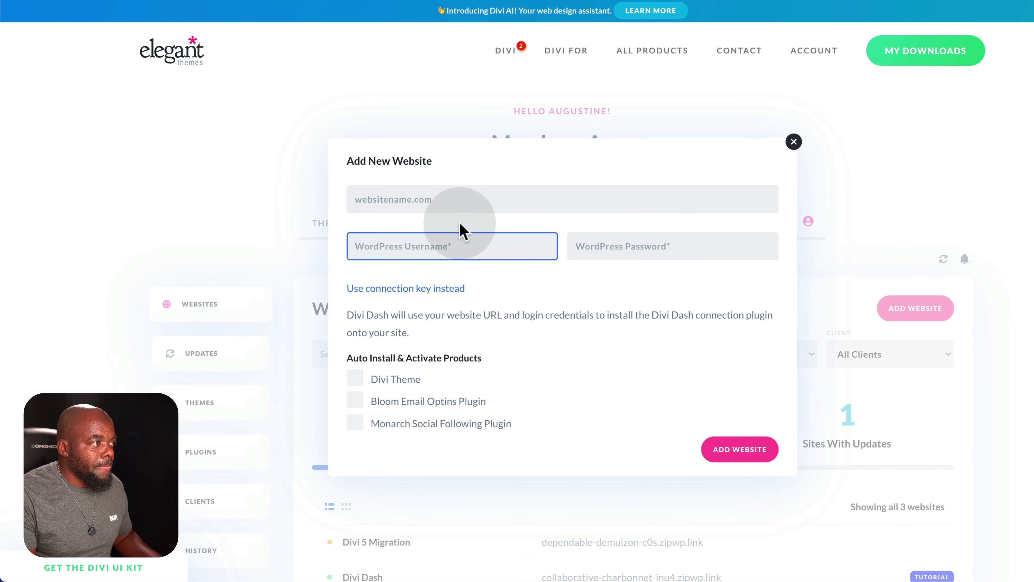
Paste the ZipWP URL, autofill the WordPress username and password, then close the form unsubmitted
{"action": "left_click", "coordinate": [369, 198]}
{"action": "key", "text": "ctrl+v"}
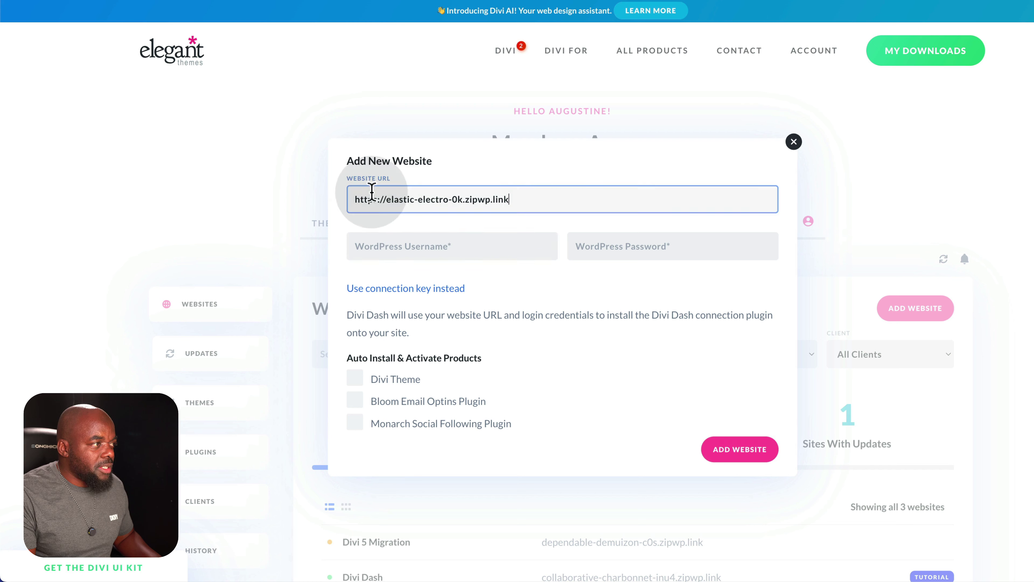
{"action": "left_click", "coordinate": [466, 241]}
{"action": "left_click", "coordinate": [637, 248]}
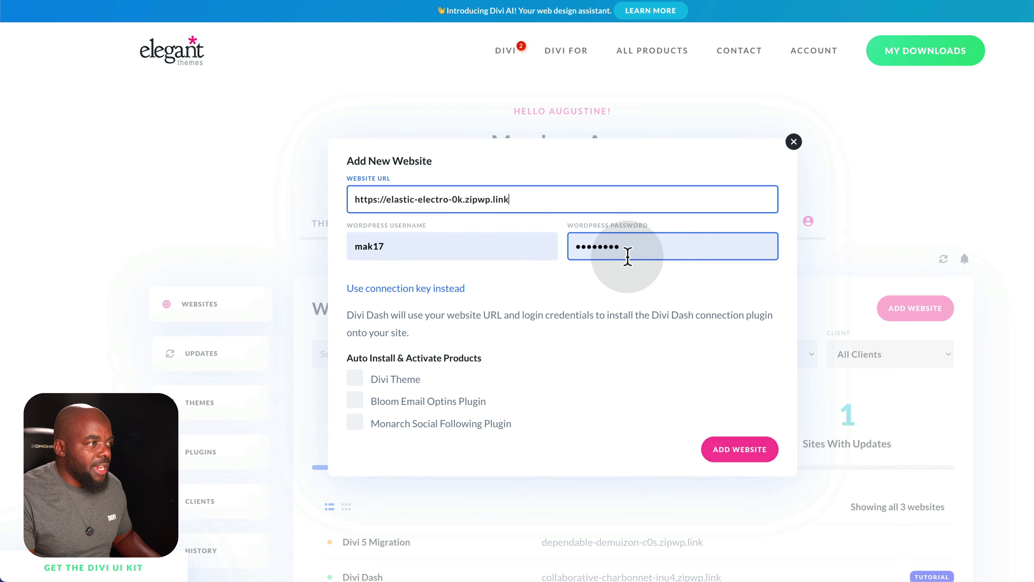
{"action": "left_click", "coordinate": [789, 231]}
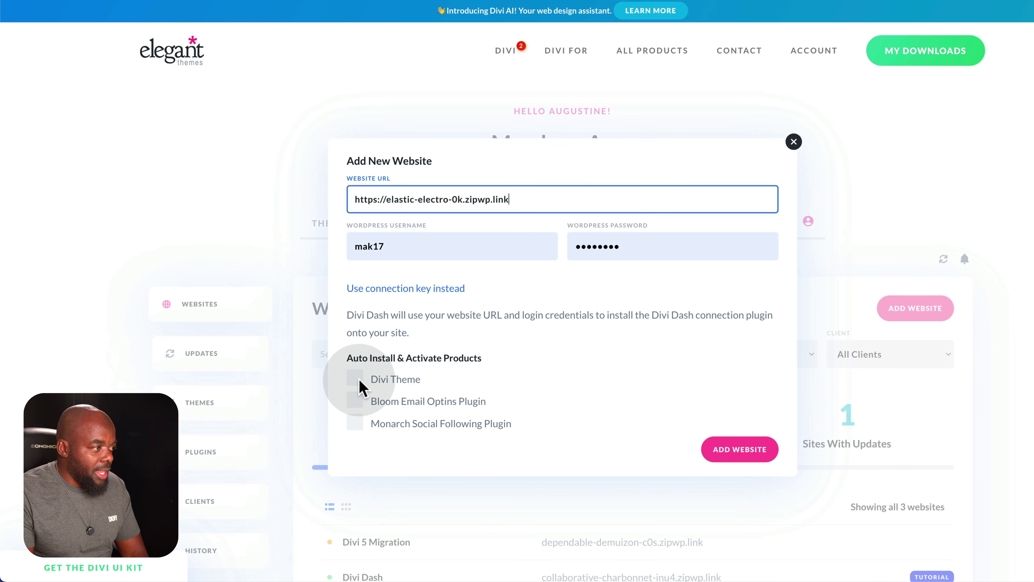
{"action": "left_click", "coordinate": [794, 142]}
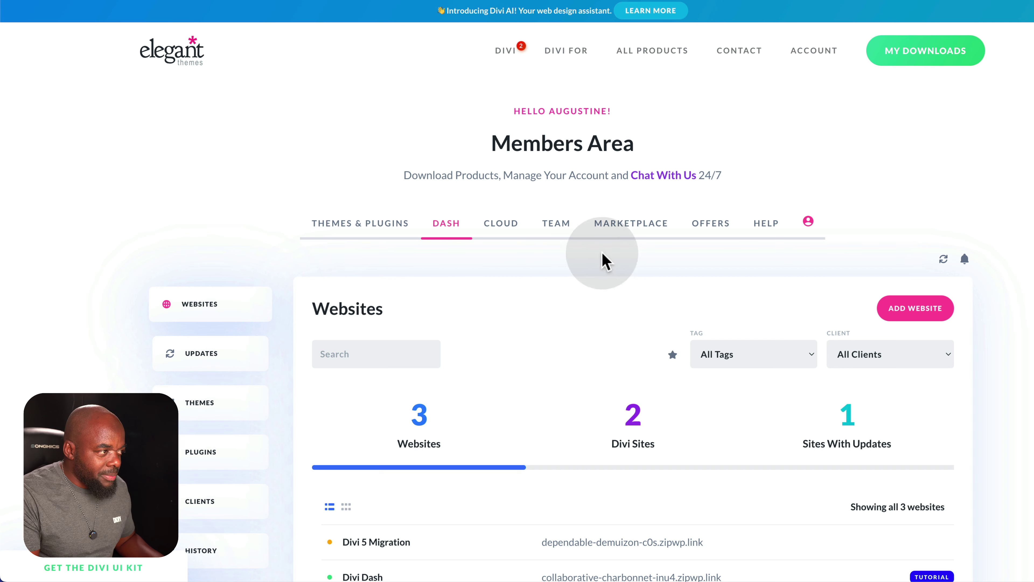
Log straight into the new WordPress site from ZipWP and open the Add New Plugin page
{"action": "left_click", "coordinate": [317, 2]}
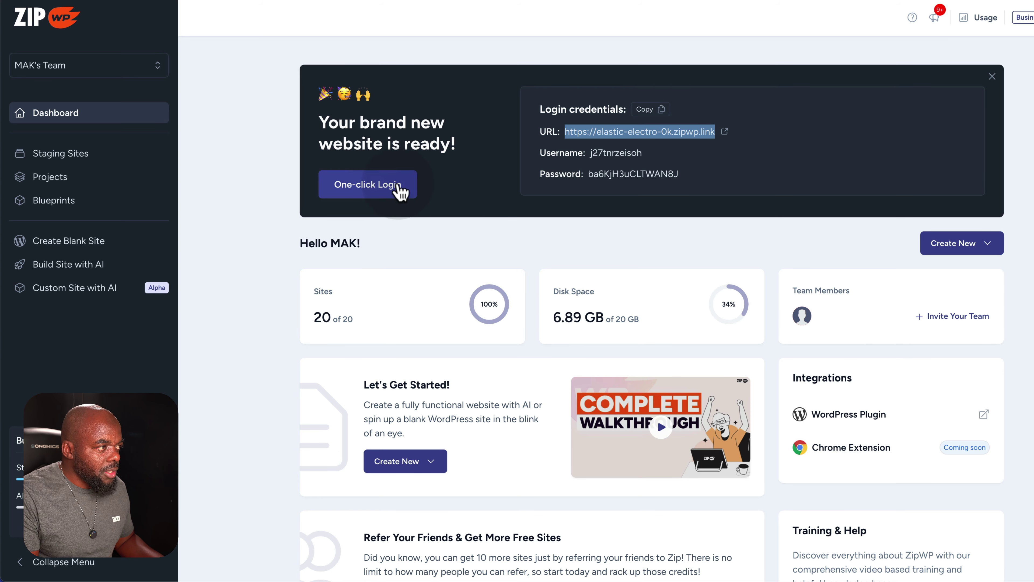
{"action": "left_click", "coordinate": [381, 187]}
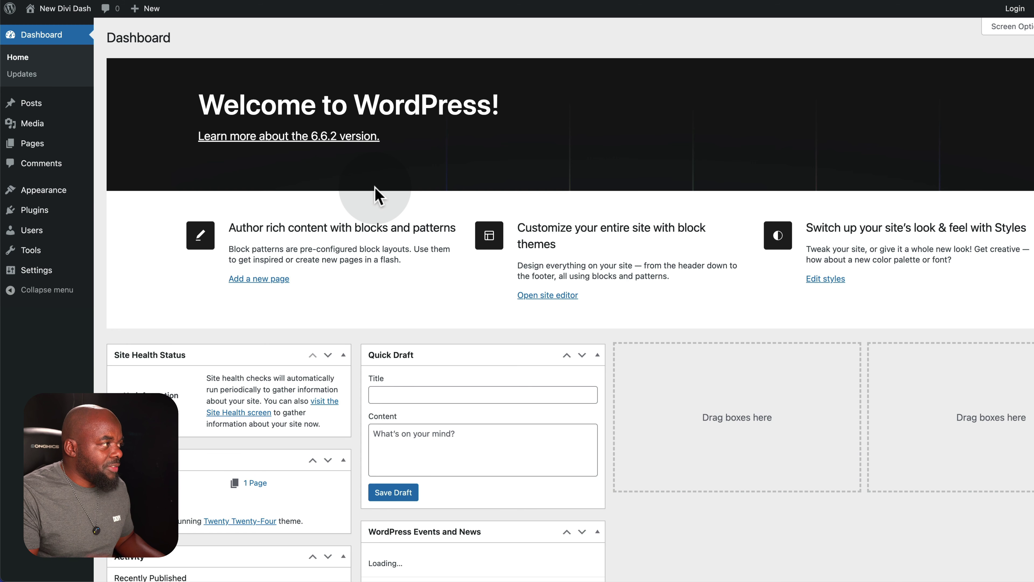
{"action": "mouse_move", "coordinate": [70, 210]}
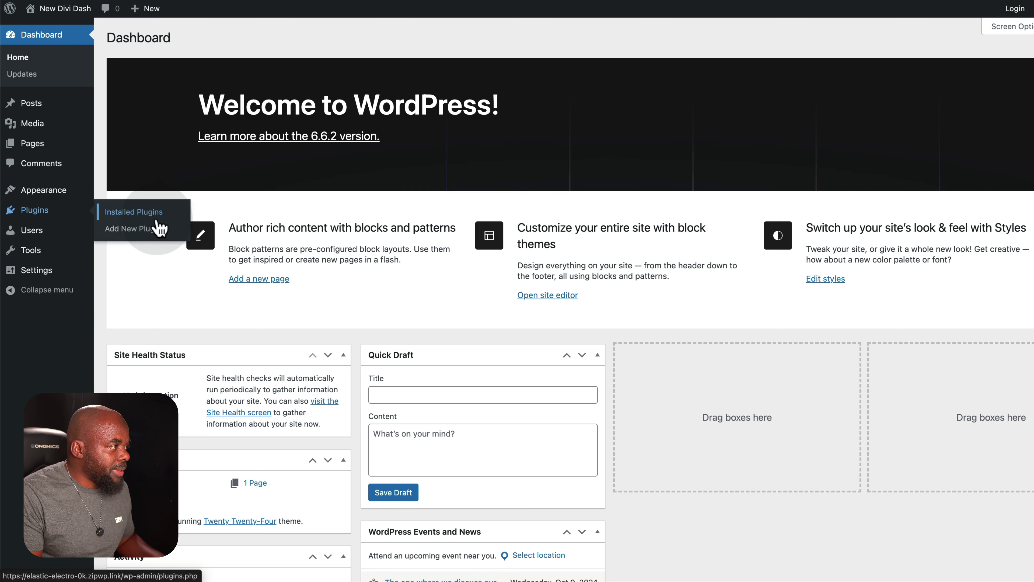
{"action": "left_click", "coordinate": [154, 235]}
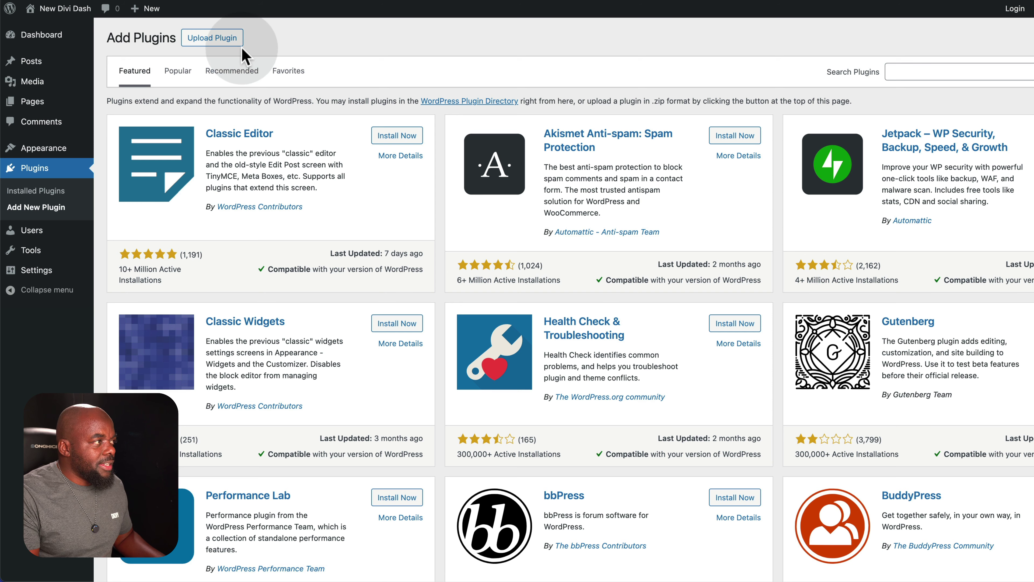
Upload divi-dash.zip as a plugin, install it, and activate Divi Dash 1.0.3
{"action": "left_click", "coordinate": [235, 40]}
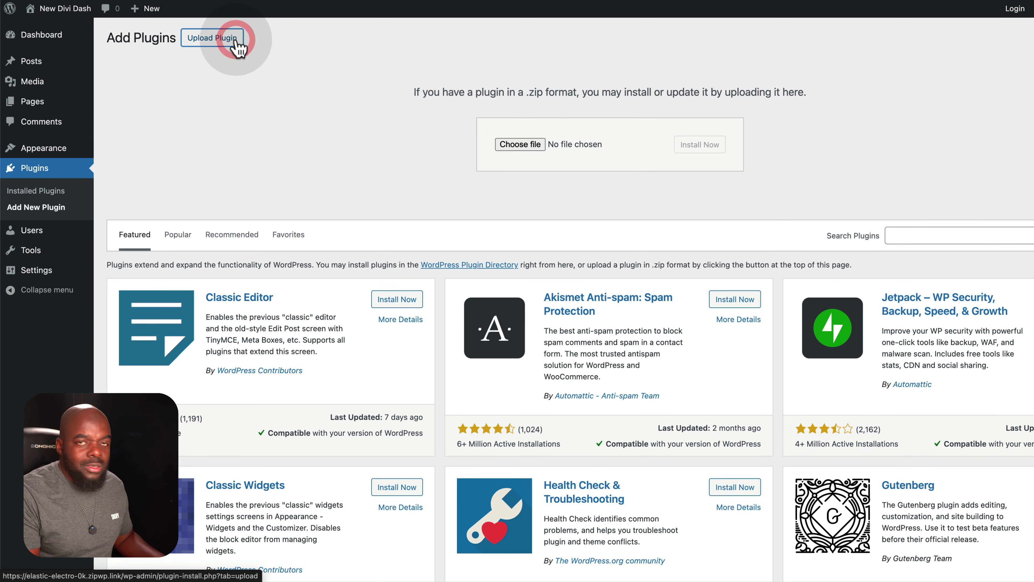
{"action": "left_click", "coordinate": [529, 147]}
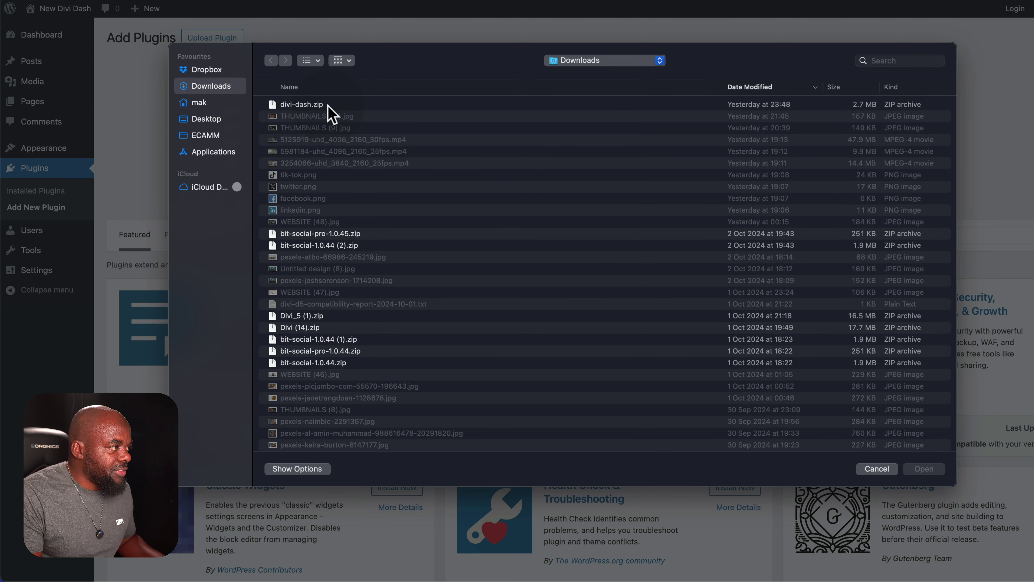
{"action": "double_click", "coordinate": [329, 105]}
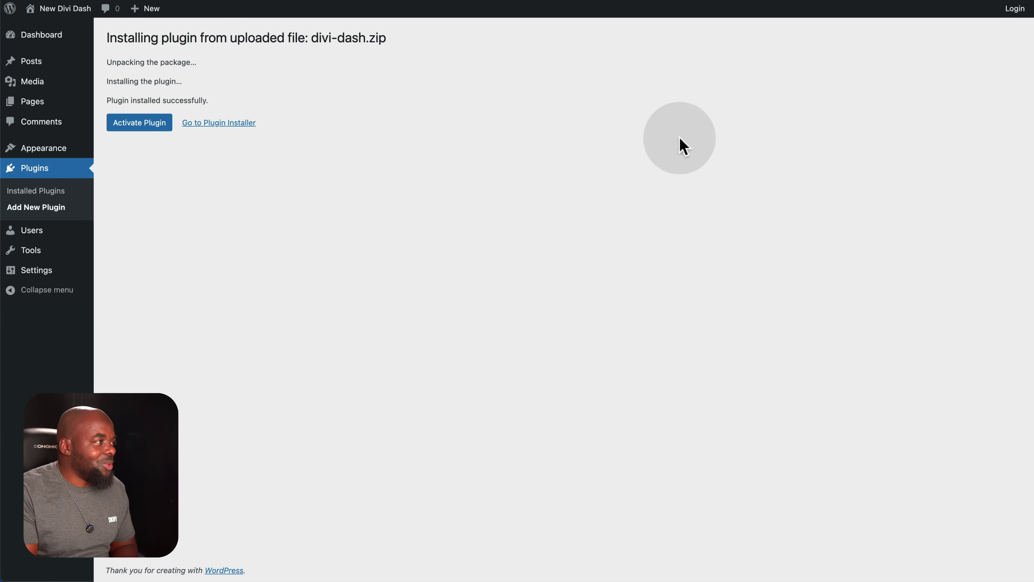
{"action": "left_click", "coordinate": [138, 127]}
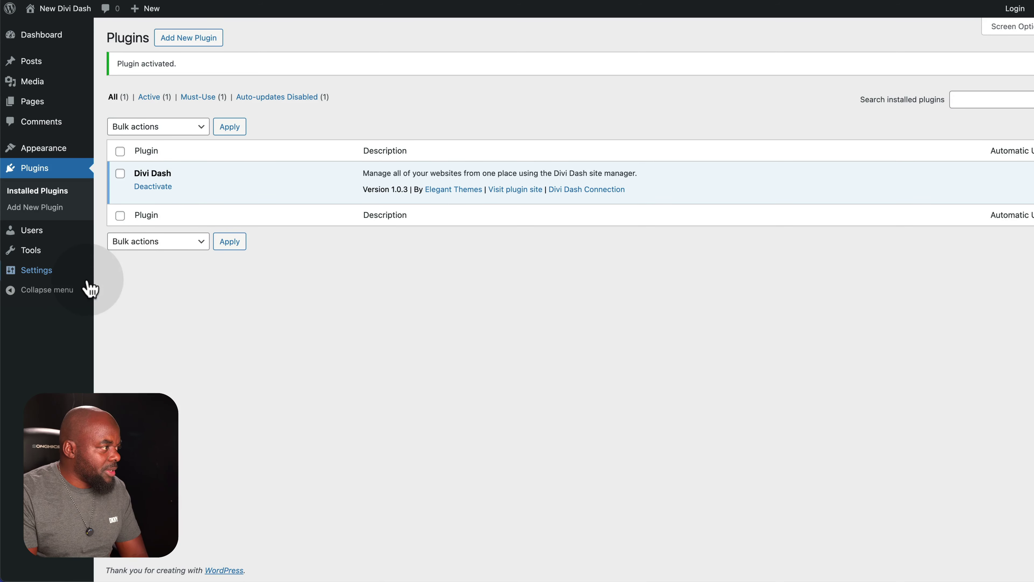
Add this site to Divi Dash from Settings > Divi Dash, logging in to the Elegant Themes account
{"action": "mouse_move", "coordinate": [76, 278]}
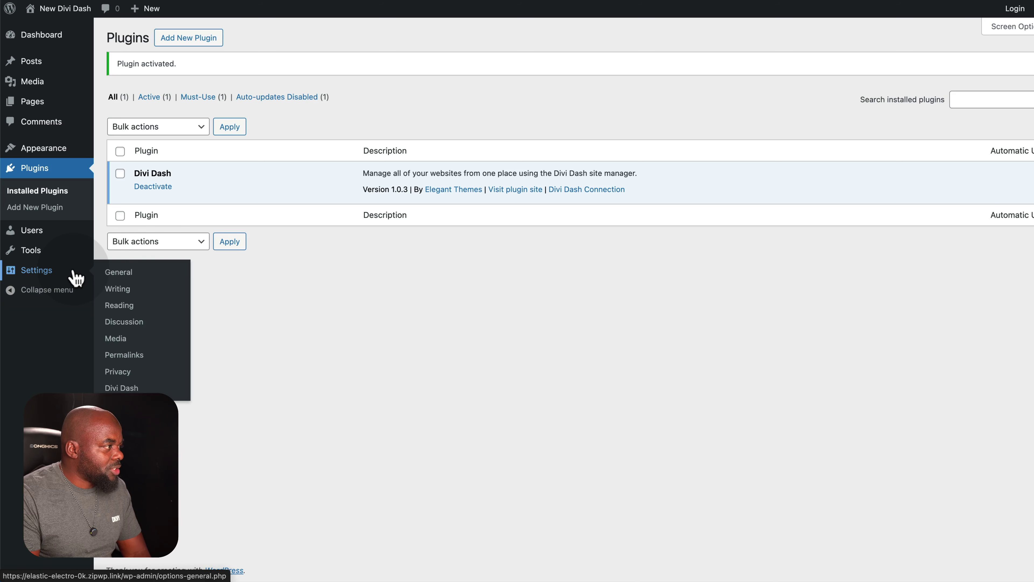
{"action": "left_click", "coordinate": [122, 387]}
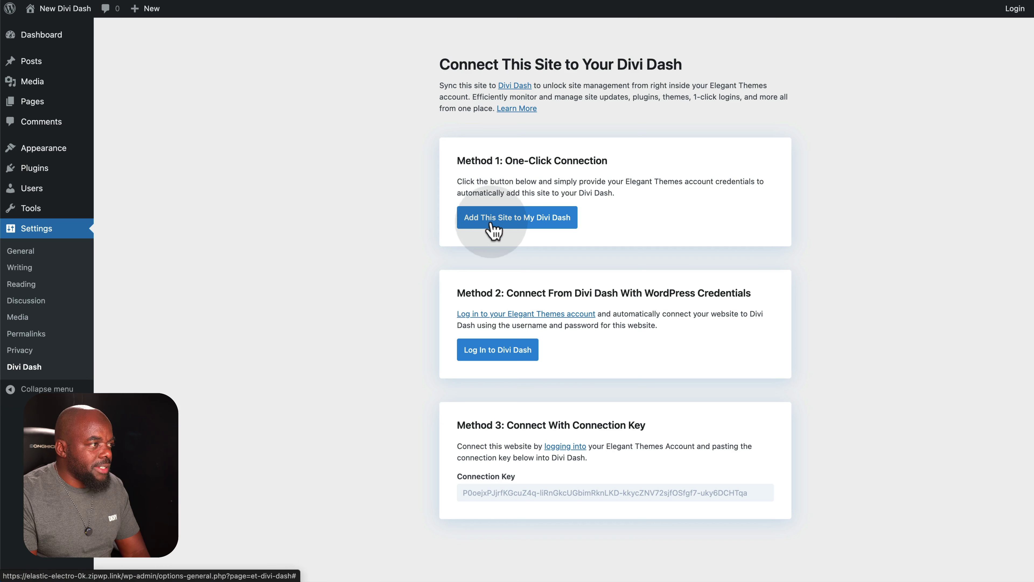
{"action": "left_click", "coordinate": [525, 220]}
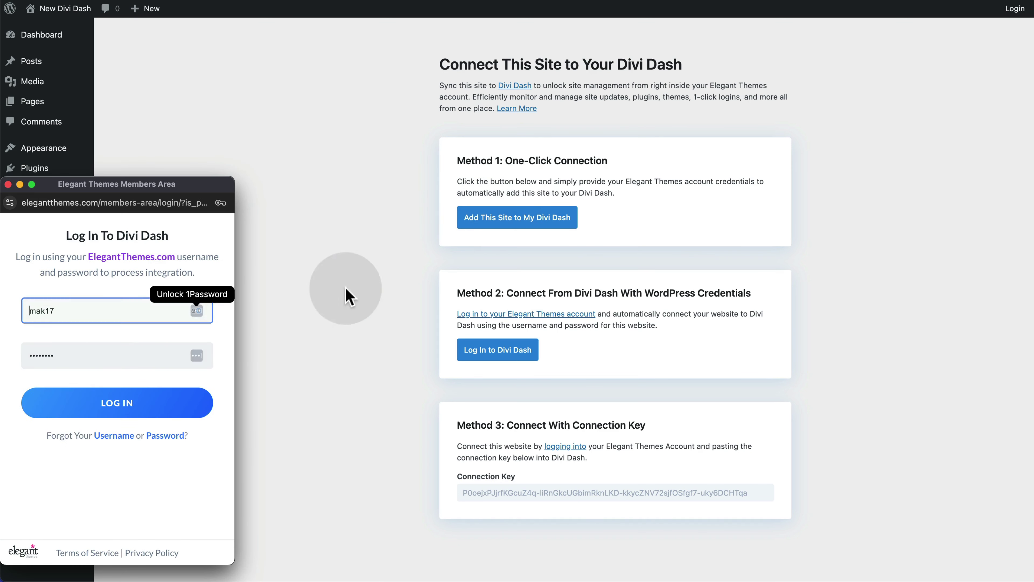
{"action": "left_click", "coordinate": [103, 282]}
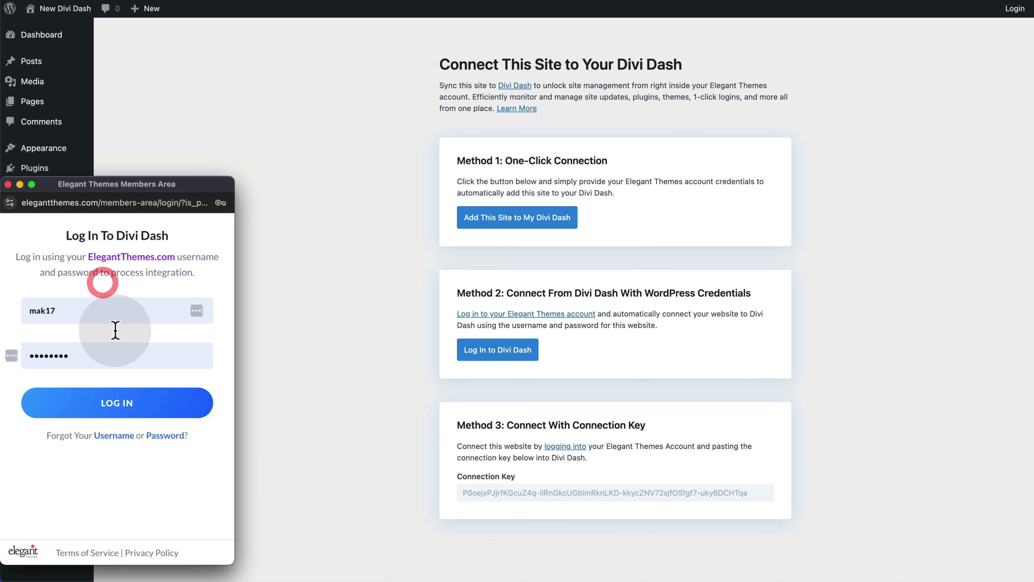
{"action": "left_click", "coordinate": [114, 405]}
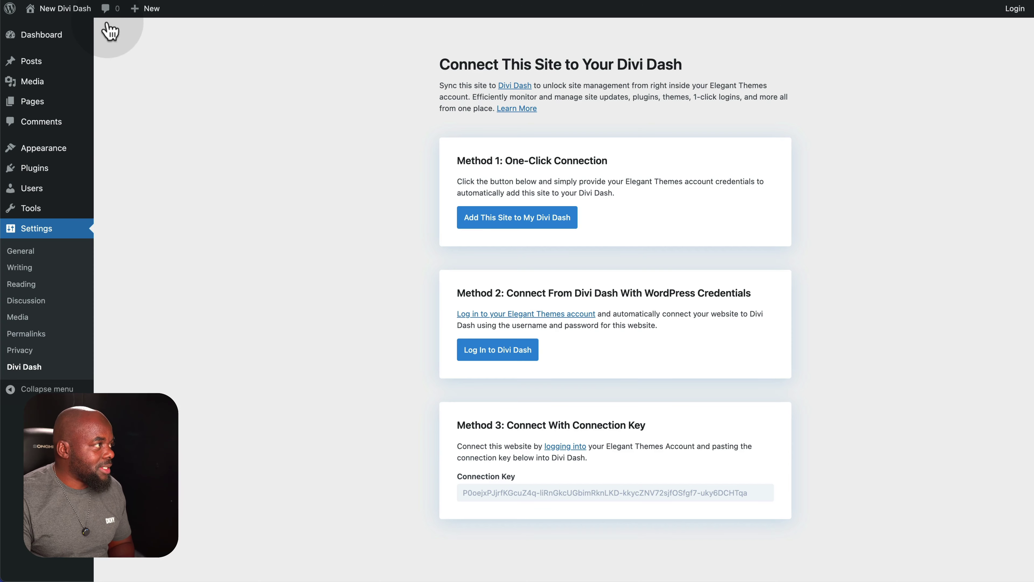
{"action": "mouse_move", "coordinate": [55, 10]}
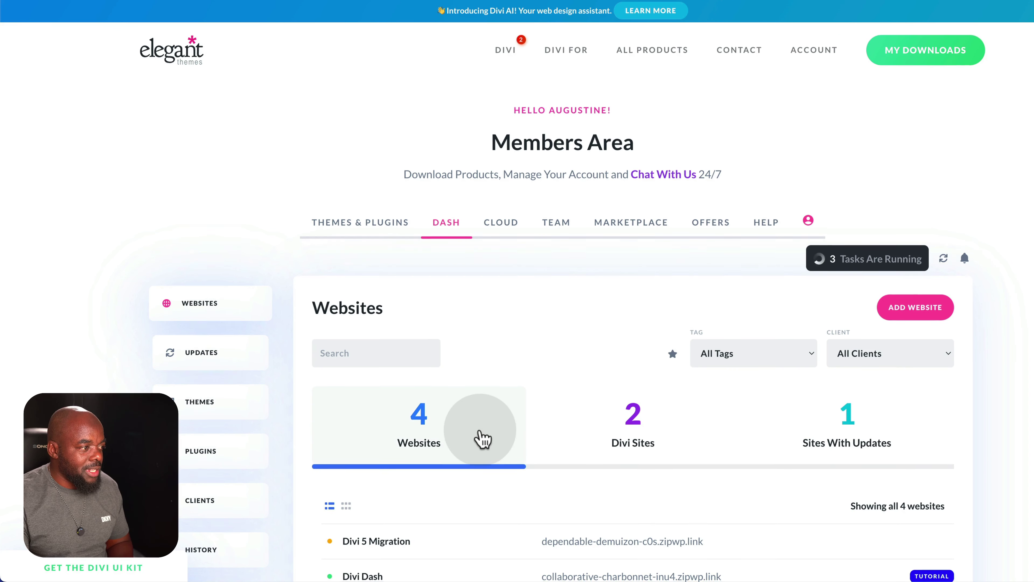
Return to the Divi Dash Websites list showing New Divi Dash among the four sites
{"action": "scroll", "coordinate": [484, 439], "scroll_direction": "down", "scroll_amount": 4}
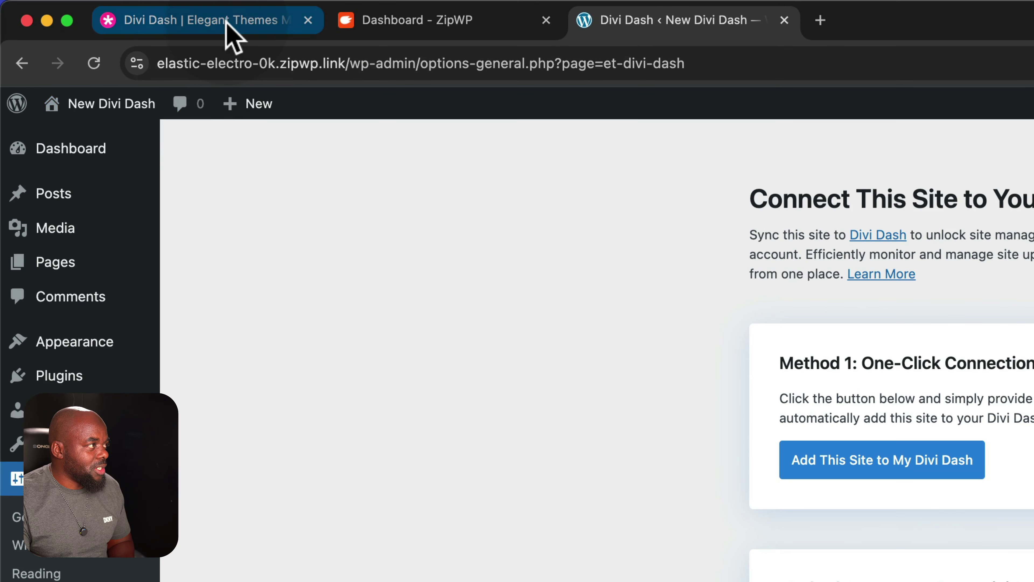
{"action": "left_click", "coordinate": [226, 24]}
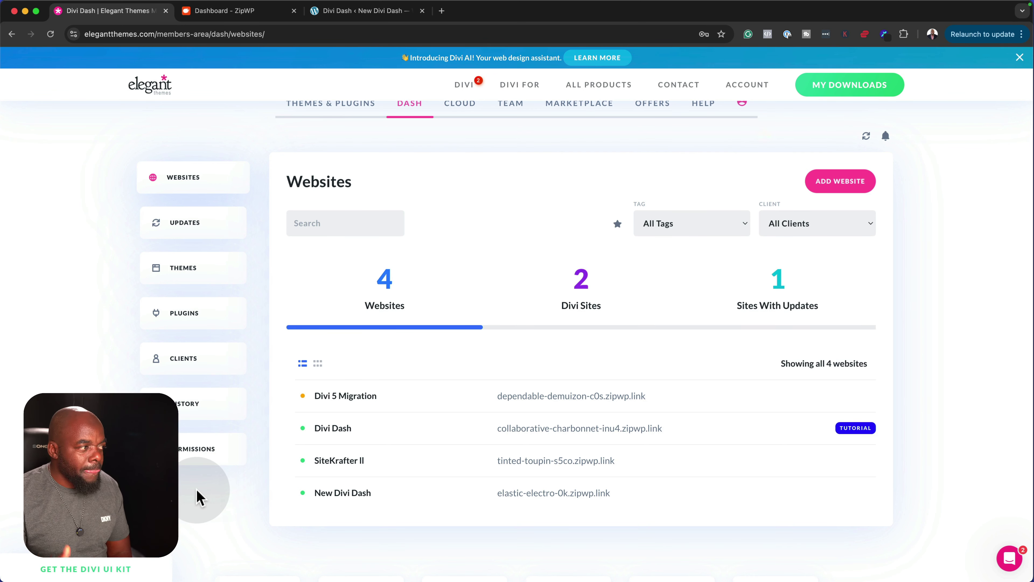
Start a new client from the Clients list and assign the New Divi Dash site to it
{"action": "left_click", "coordinate": [183, 361]}
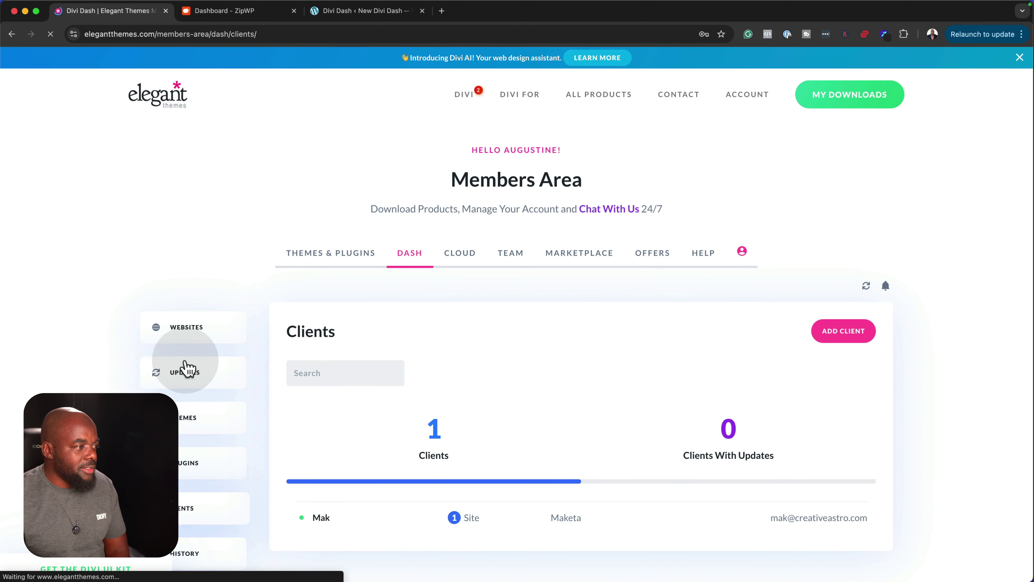
{"action": "scroll", "coordinate": [269, 351], "scroll_direction": "down", "scroll_amount": 3}
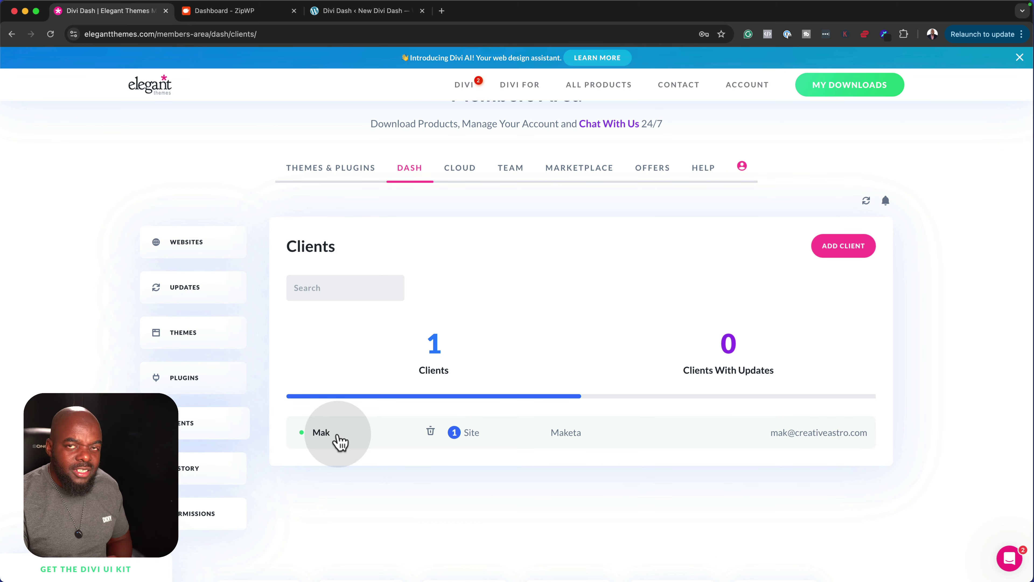
{"action": "left_click", "coordinate": [818, 253]}
{"action": "left_click", "coordinate": [438, 265]}
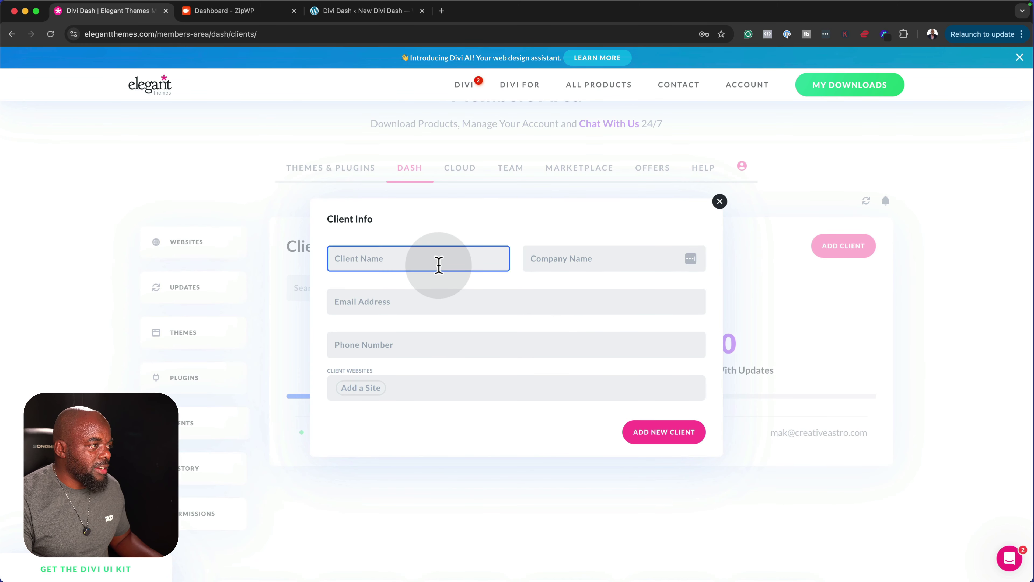
{"action": "left_click", "coordinate": [437, 256]}
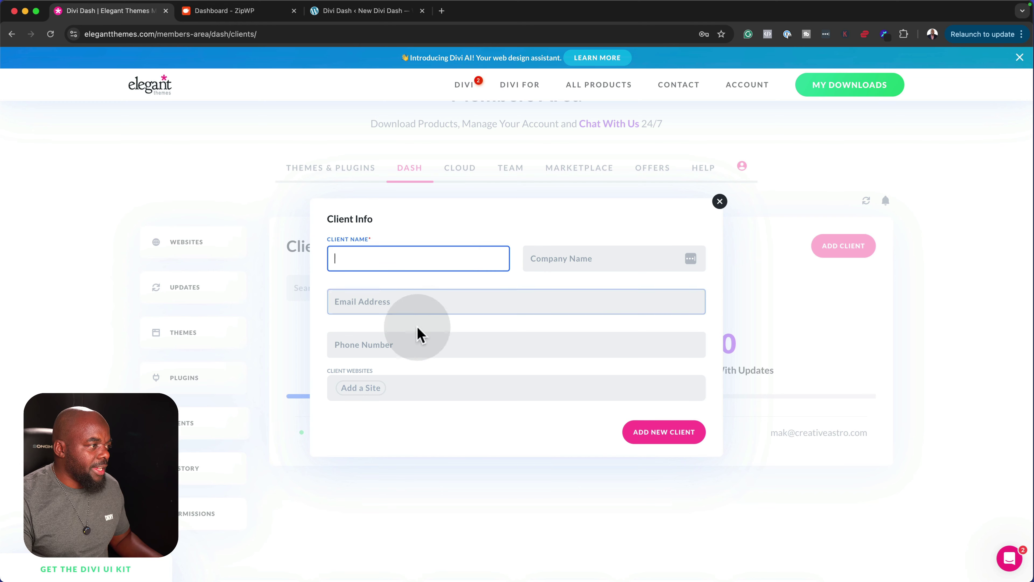
{"action": "left_click", "coordinate": [401, 350]}
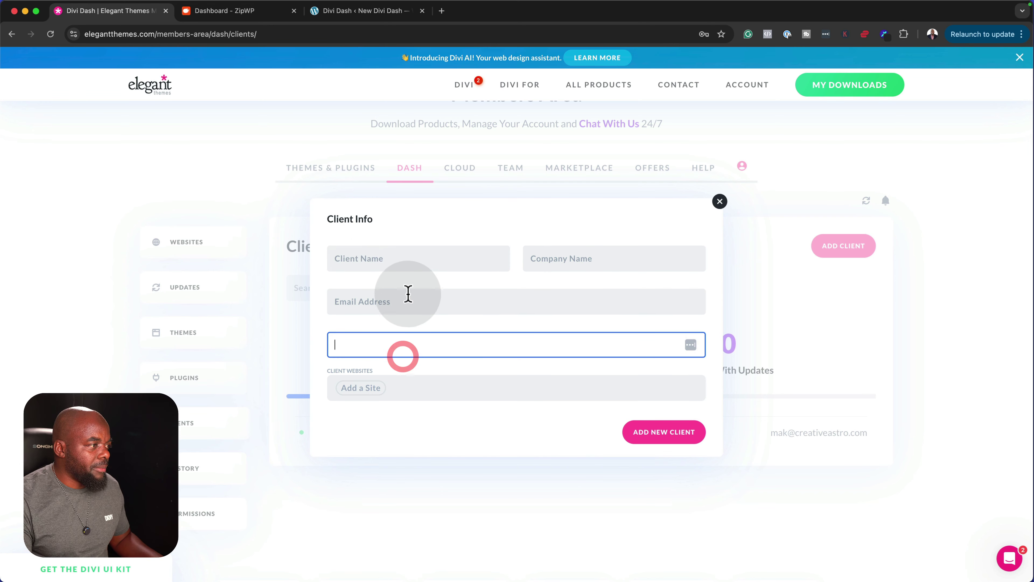
{"action": "left_click", "coordinate": [374, 392]}
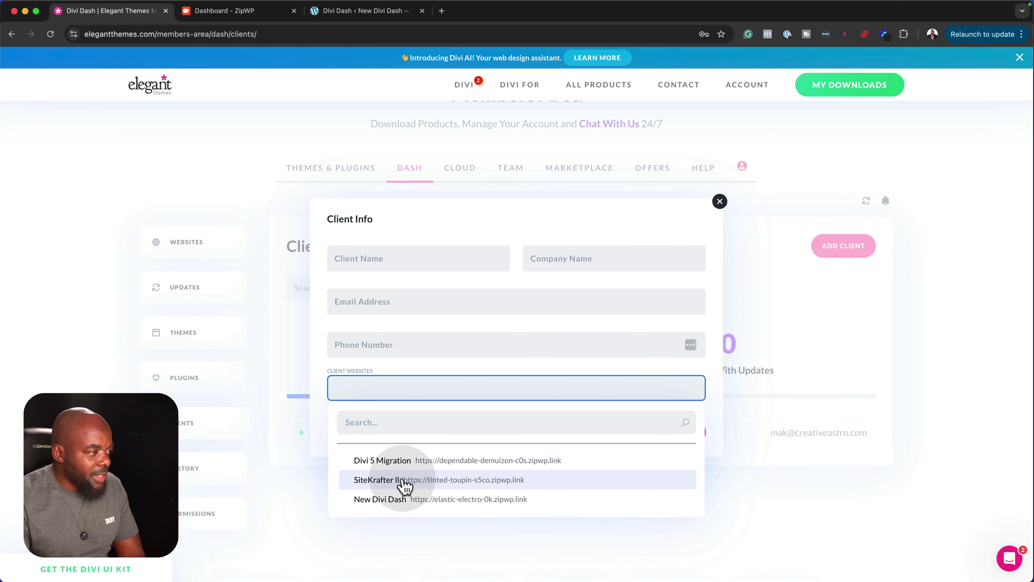
{"action": "left_click", "coordinate": [391, 507]}
Fill in the client name, company 'Creativeasto' and the client's e-mail, then save the client
{"action": "left_click", "coordinate": [418, 261]}
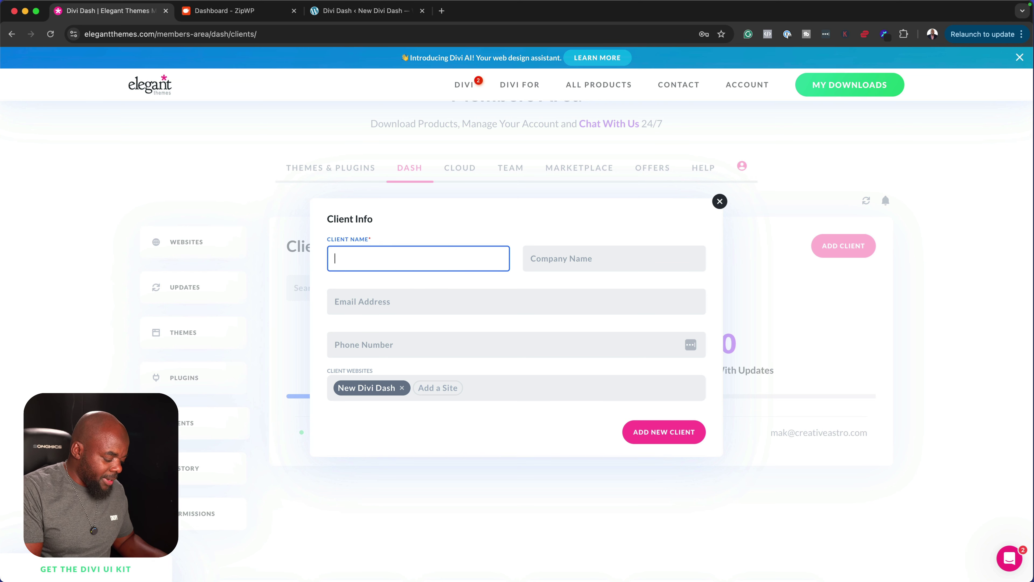
{"action": "left_click", "coordinate": [609, 265]}
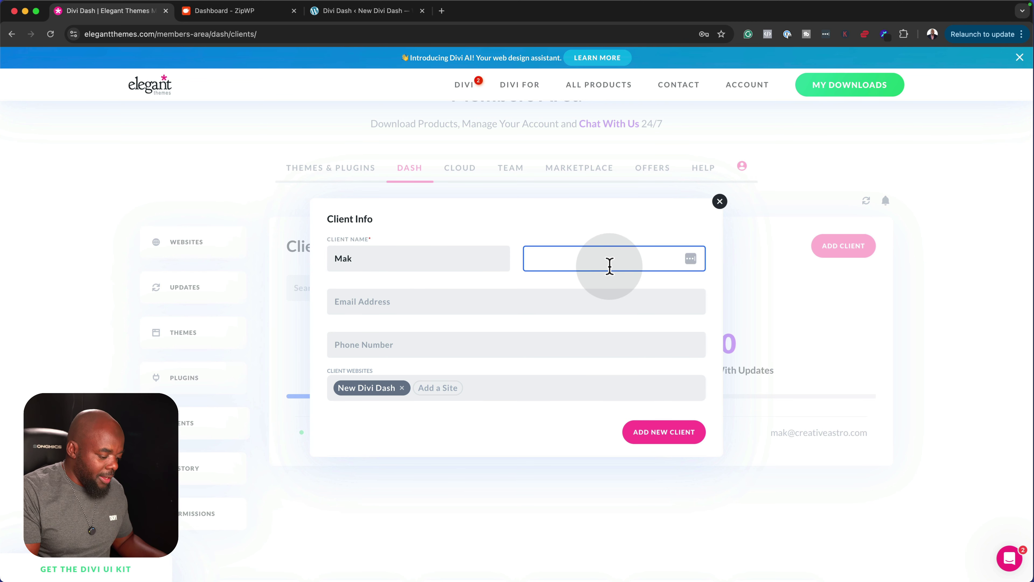
{"action": "type", "text": "Creat"}
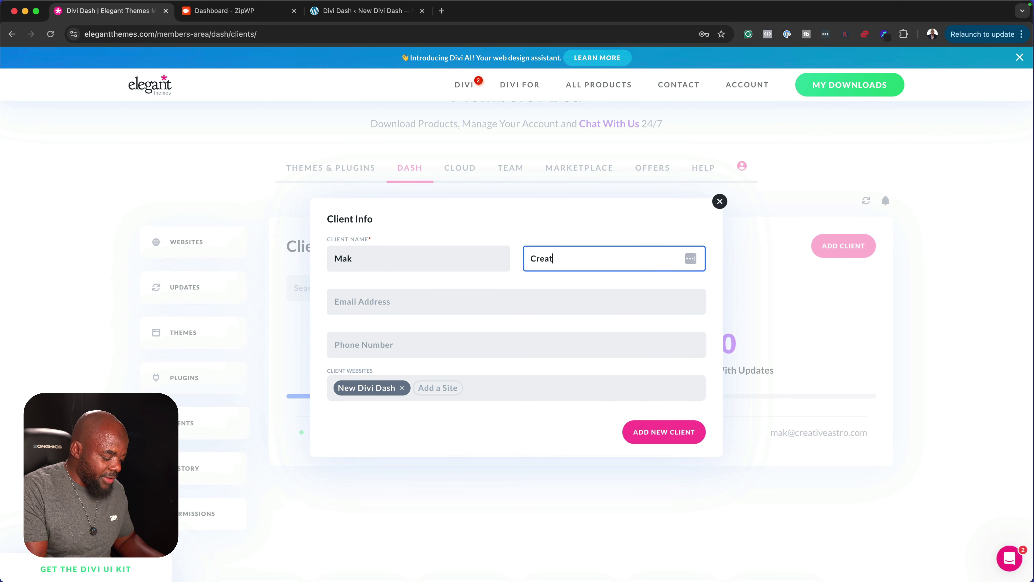
{"action": "type", "text": "iveas"}
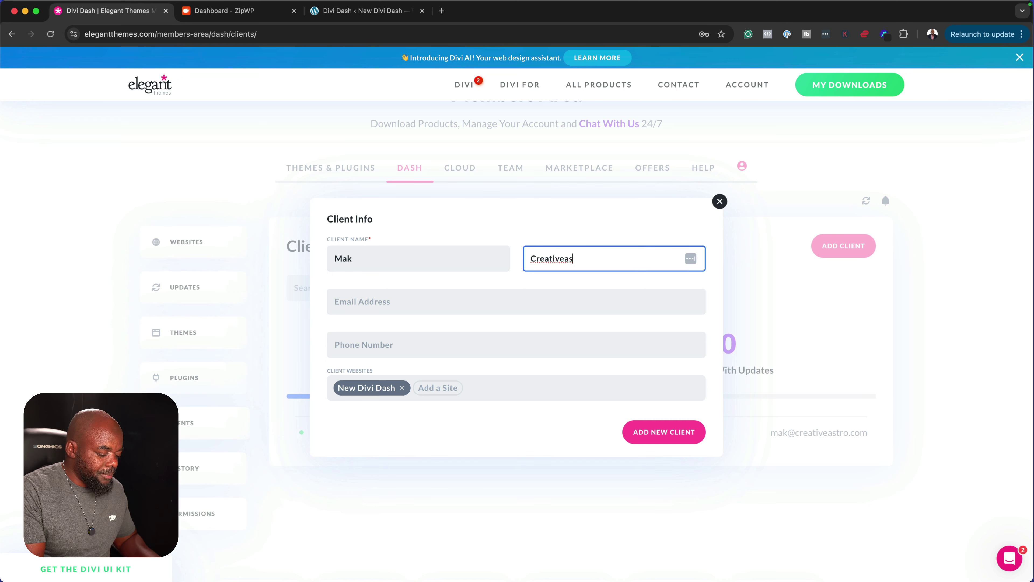
{"action": "type", "text": "to"}
{"action": "left_click", "coordinate": [480, 303]}
{"action": "key", "text": "super+v"}
{"action": "left_click", "coordinate": [453, 346]}
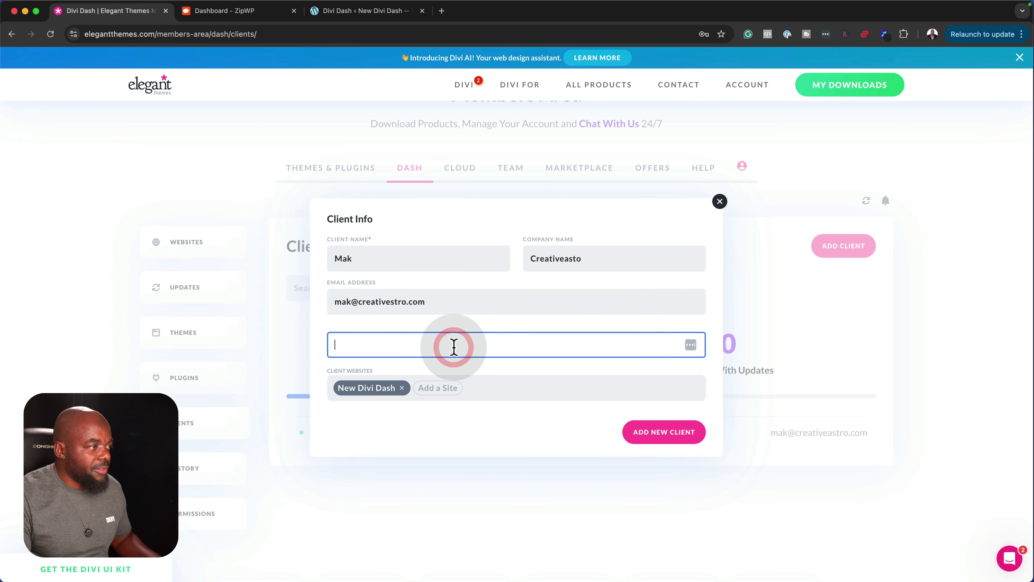
{"action": "left_click", "coordinate": [664, 433]}
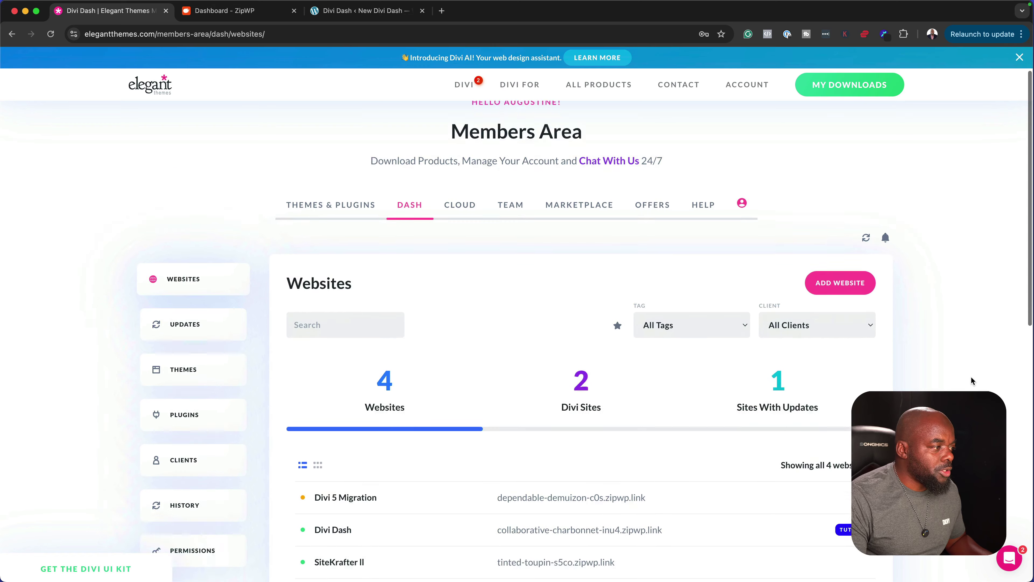
Scroll the Websites list to see Divi 5 Migration and the other connected sites
{"action": "scroll", "coordinate": [971, 376], "scroll_direction": "down", "scroll_amount": 2}
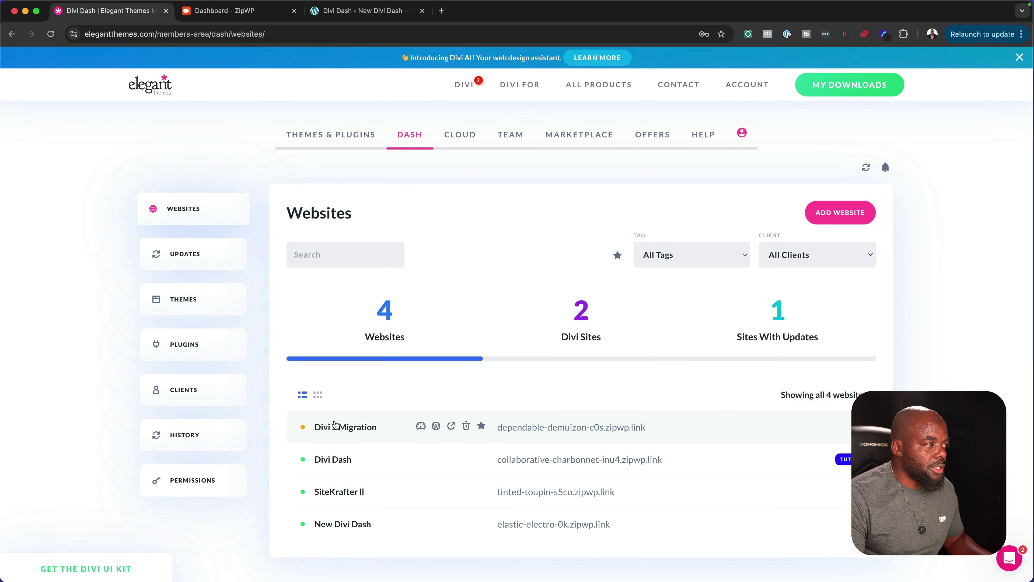
Open Divi 5 Migration's site settings, enter a 'WooCommerce' tag, then close the settings
{"action": "left_click", "coordinate": [364, 428]}
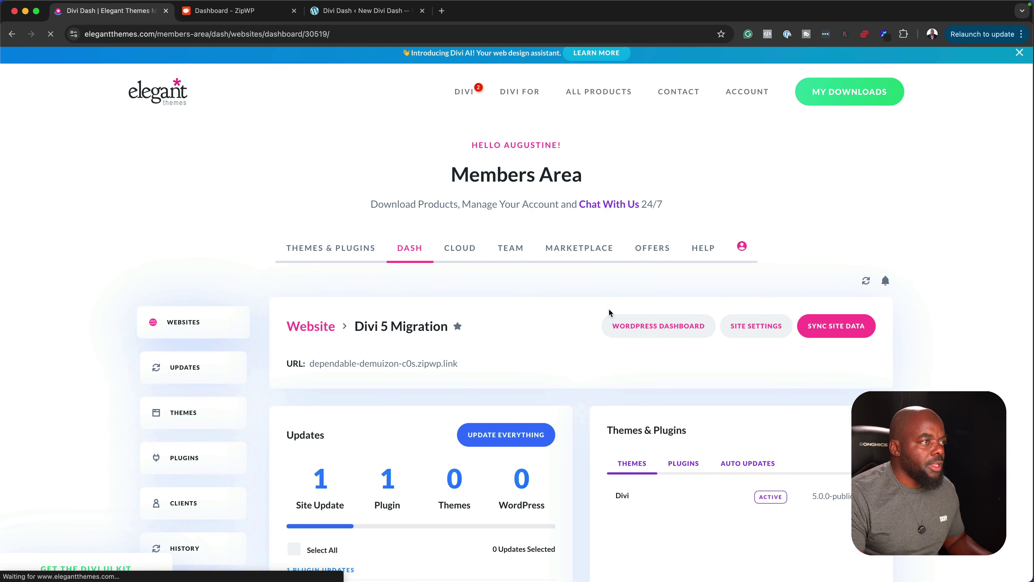
{"action": "left_click", "coordinate": [757, 329]}
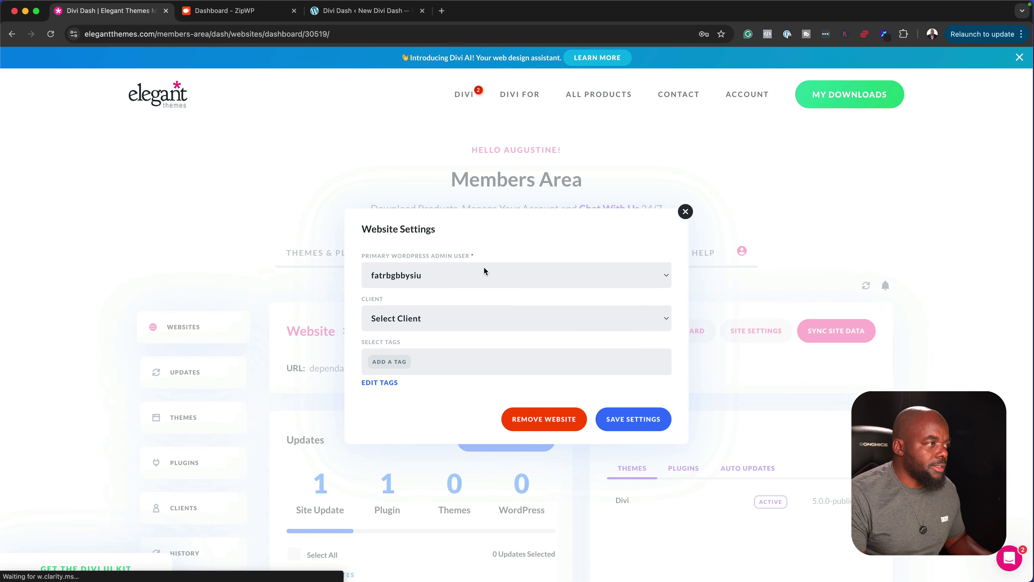
{"action": "left_click", "coordinate": [420, 362]}
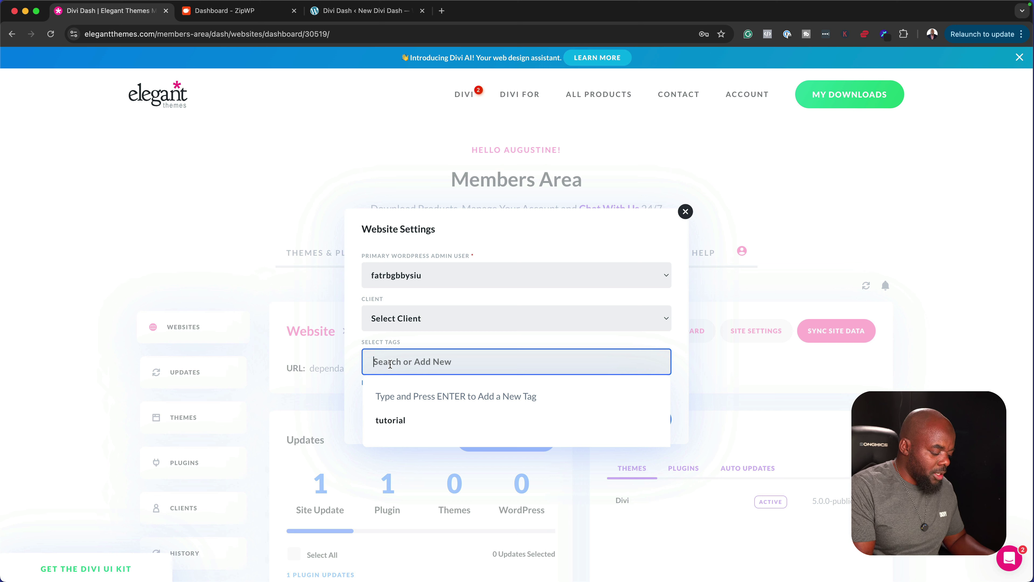
{"action": "type", "text": "W"}
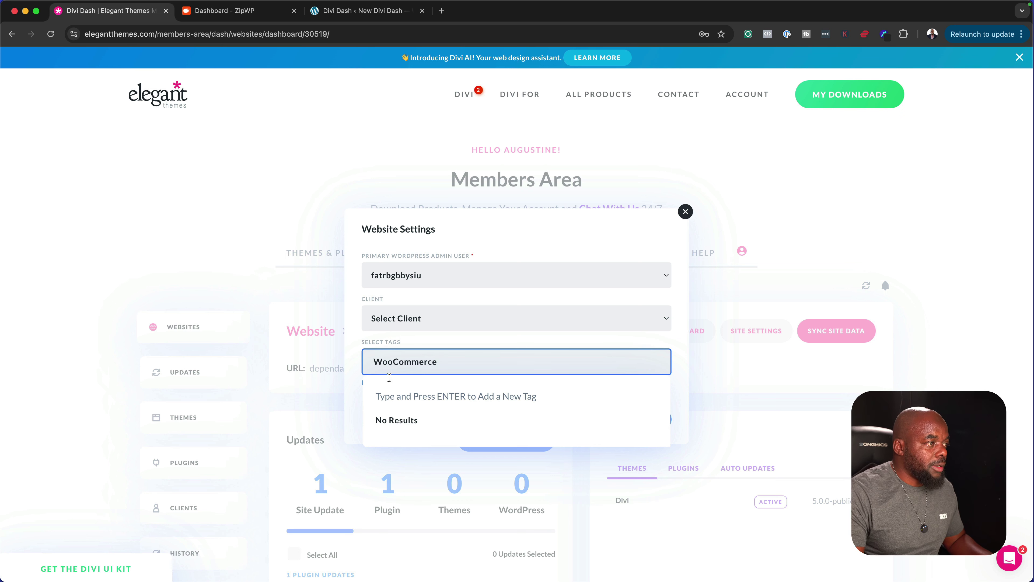
{"action": "type", "text": "ooCommerce"}
{"action": "key", "text": "Return"}
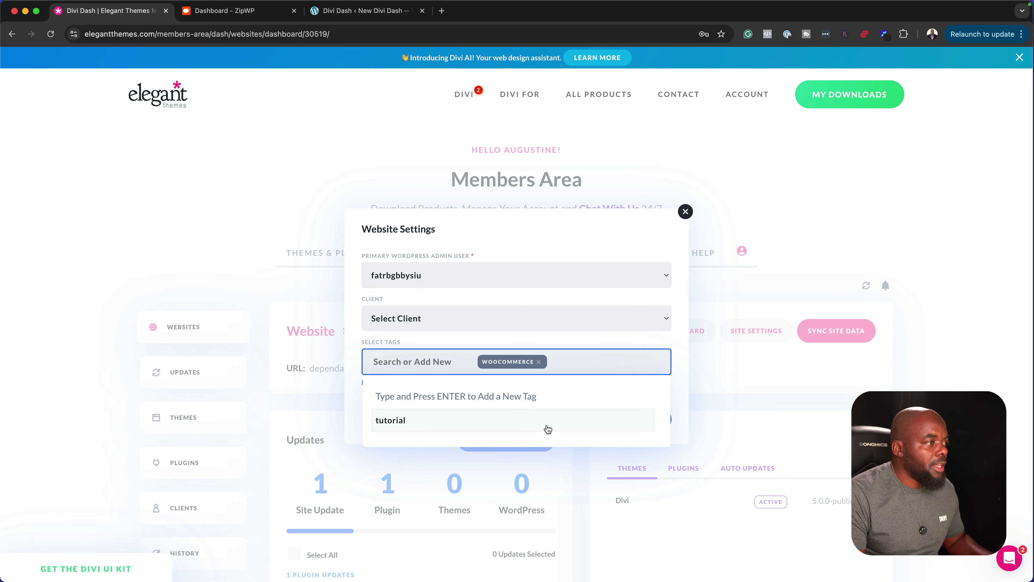
{"action": "left_click", "coordinate": [685, 212]}
{"action": "scroll", "coordinate": [706, 379], "scroll_direction": "down", "scroll_amount": 8}
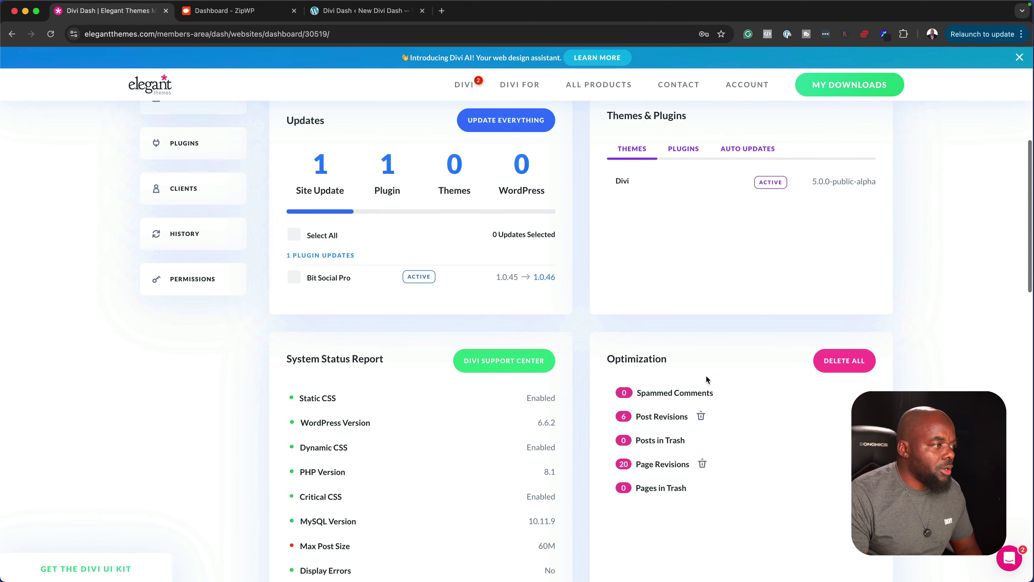
{"action": "scroll", "coordinate": [705, 375], "scroll_direction": "up", "scroll_amount": 3}
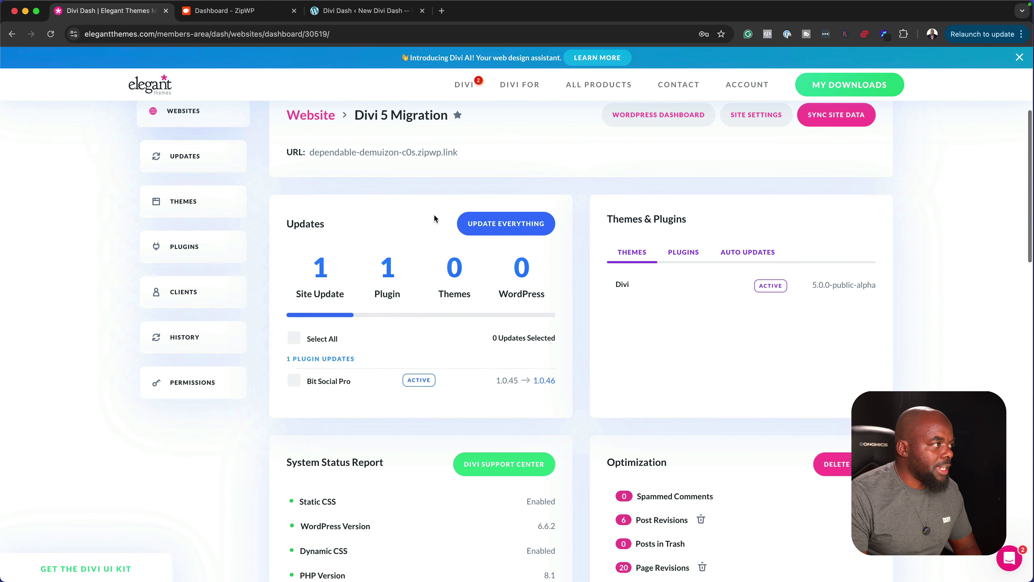
{"action": "scroll", "coordinate": [434, 214], "scroll_direction": "up", "scroll_amount": 3}
Open New Divi Dash from Websites and check its assigned client and available tags in Site Settings
{"action": "left_click", "coordinate": [195, 217]}
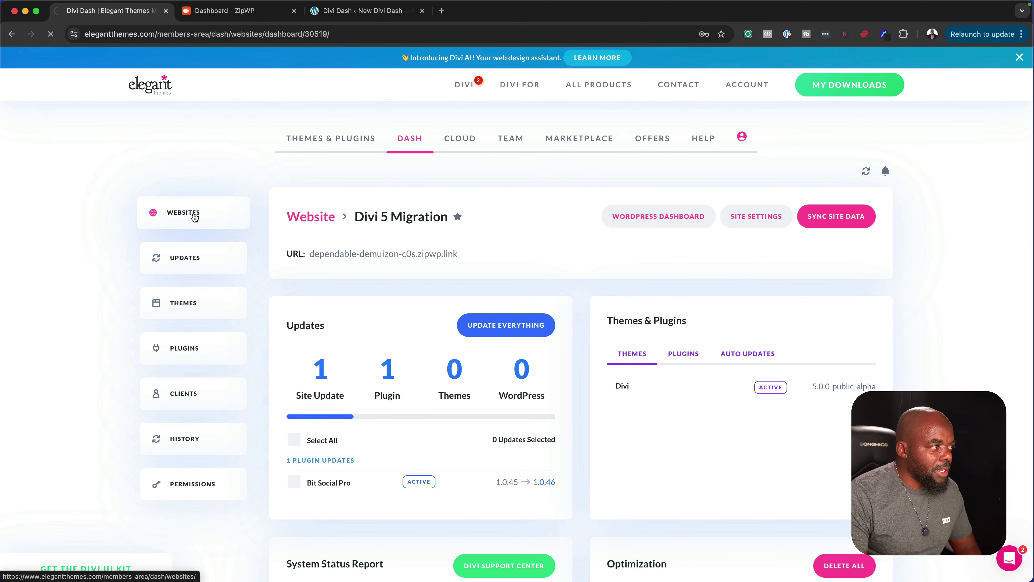
{"action": "scroll", "coordinate": [556, 415], "scroll_direction": "down", "scroll_amount": 6}
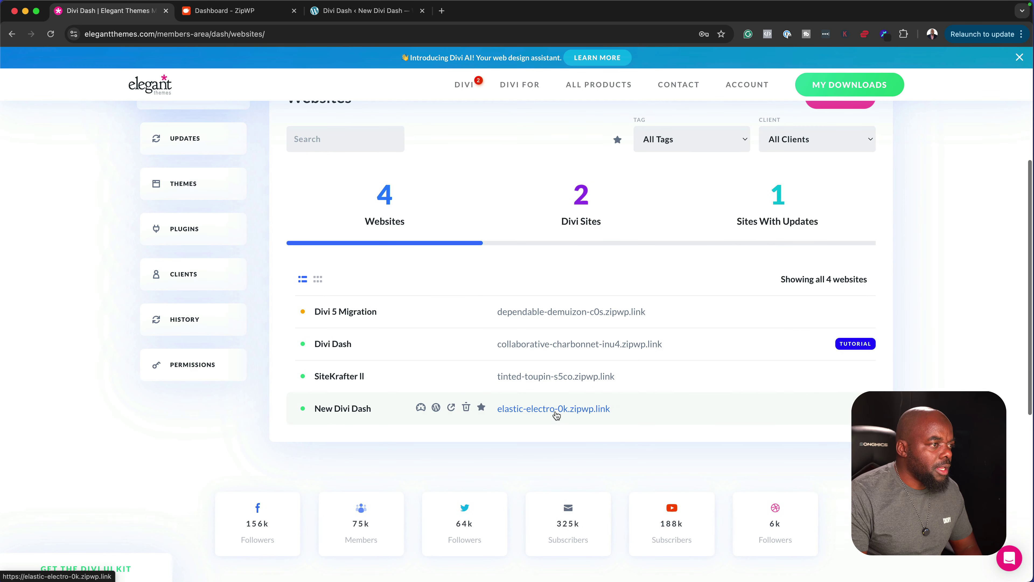
{"action": "left_click", "coordinate": [364, 412]}
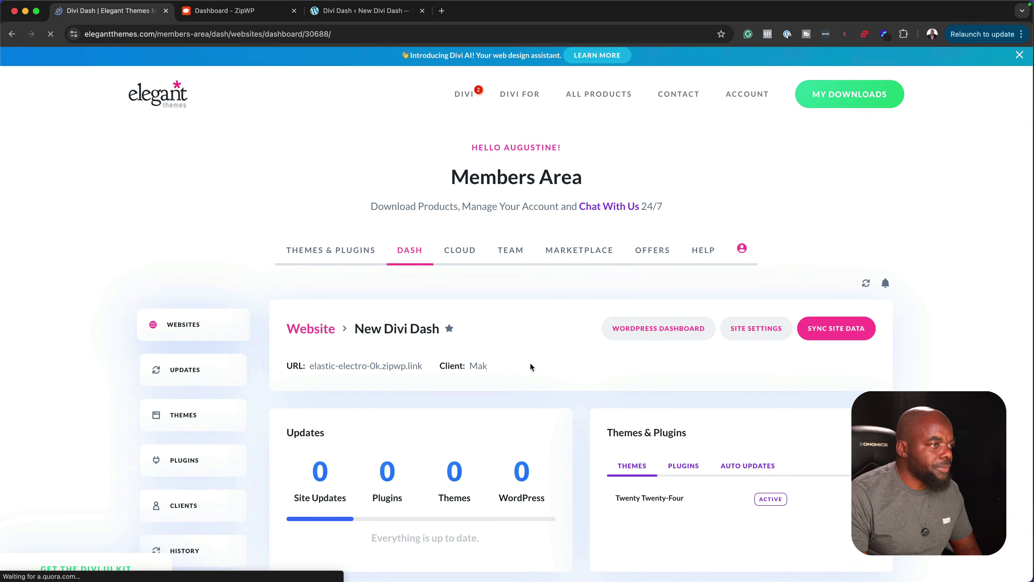
{"action": "left_click", "coordinate": [773, 330]}
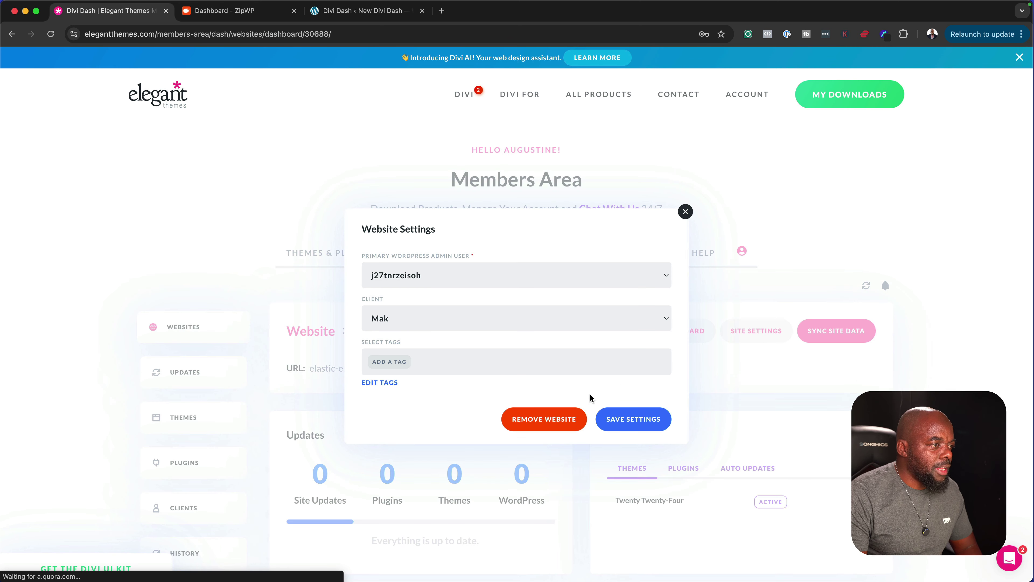
{"action": "left_click", "coordinate": [431, 360]}
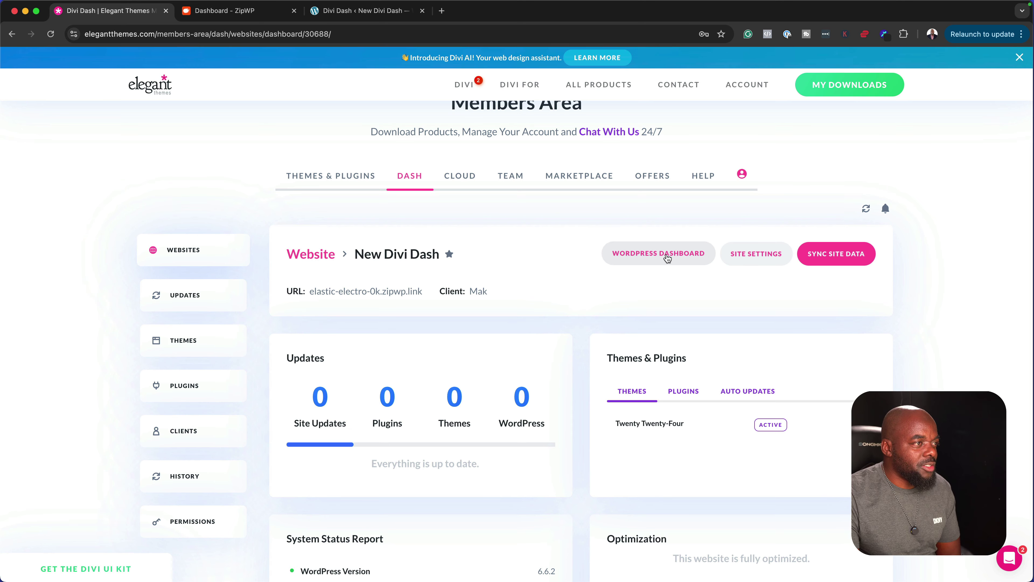
Open New Divi Dash's WordPress admin in a new tab, then return to its Dash site page
{"action": "left_click", "coordinate": [666, 255]}
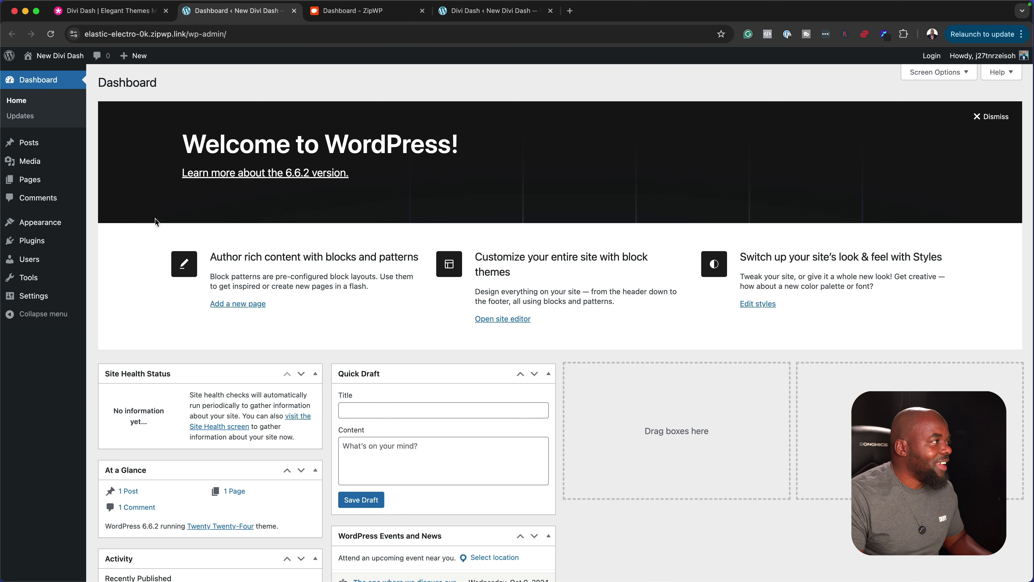
{"action": "left_click", "coordinate": [120, 17]}
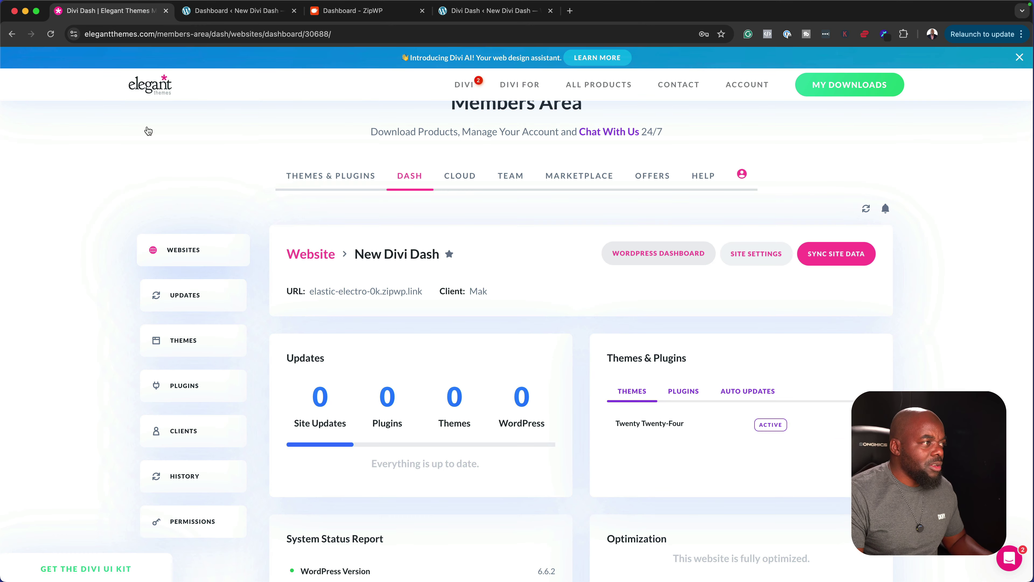
{"action": "scroll", "coordinate": [110, 356], "scroll_direction": "down", "scroll_amount": 1}
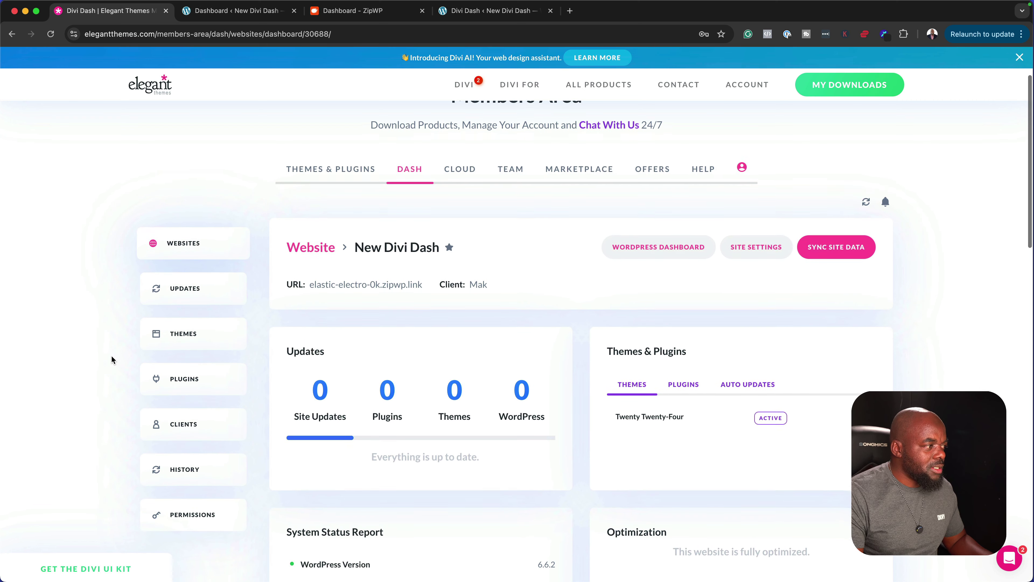
{"action": "scroll", "coordinate": [112, 356], "scroll_direction": "down", "scroll_amount": 1}
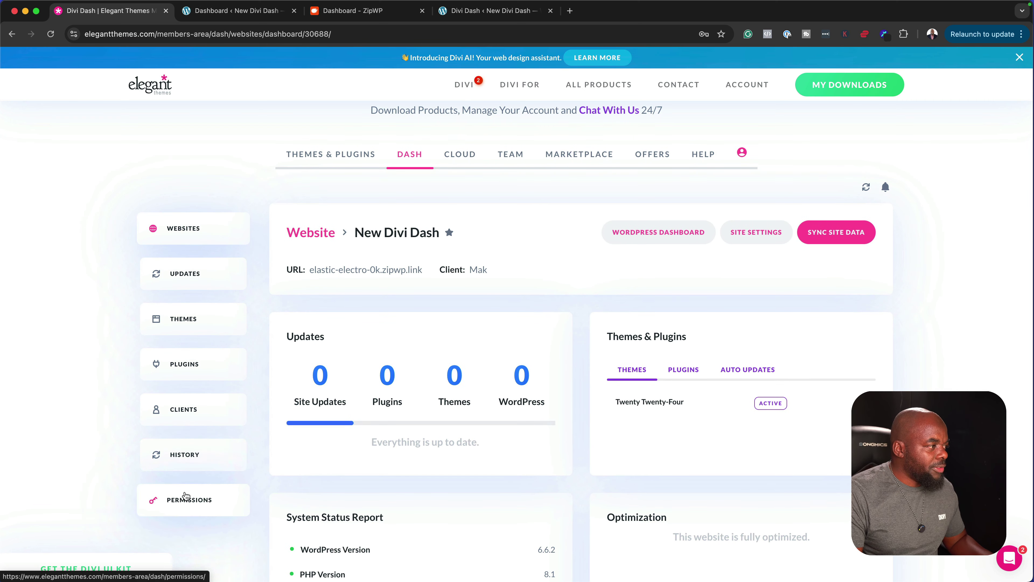
Check the empty Dash Permissions list, then view the Team page listing only the owner
{"action": "left_click", "coordinate": [194, 501]}
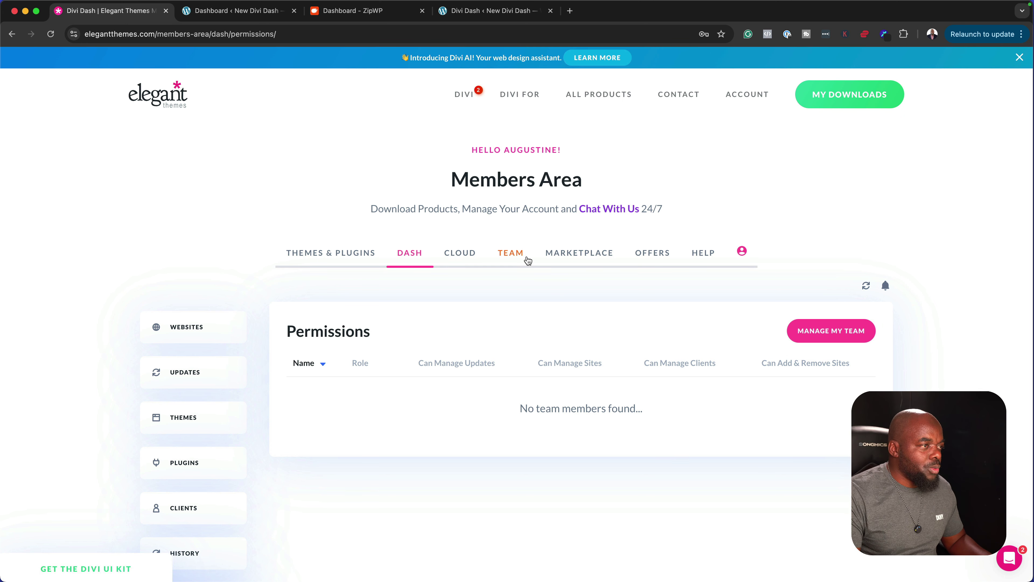
{"action": "left_click", "coordinate": [833, 336]}
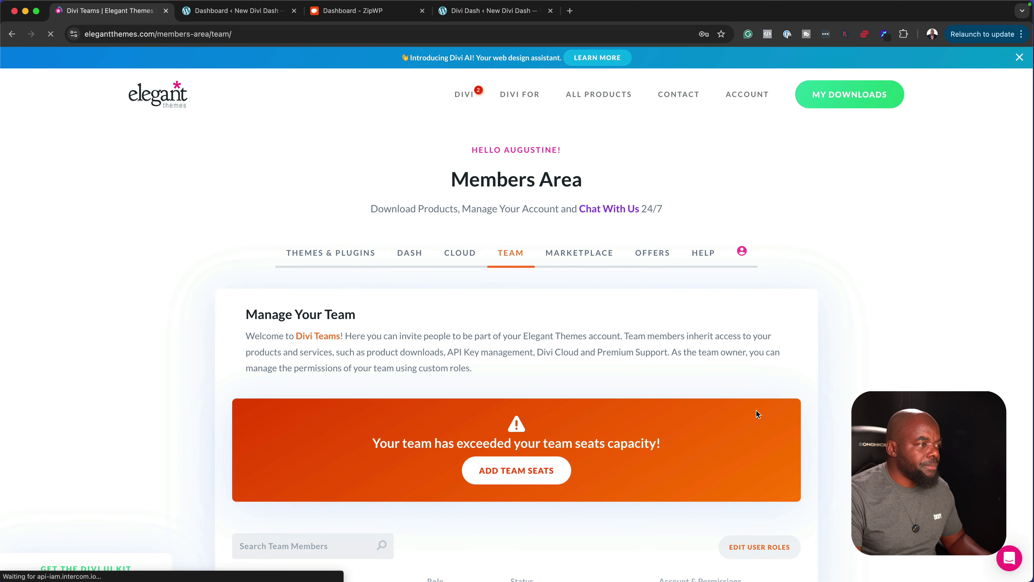
{"action": "scroll", "coordinate": [756, 410], "scroll_direction": "down", "scroll_amount": 1}
{"action": "scroll", "coordinate": [756, 411], "scroll_direction": "down", "scroll_amount": 3}
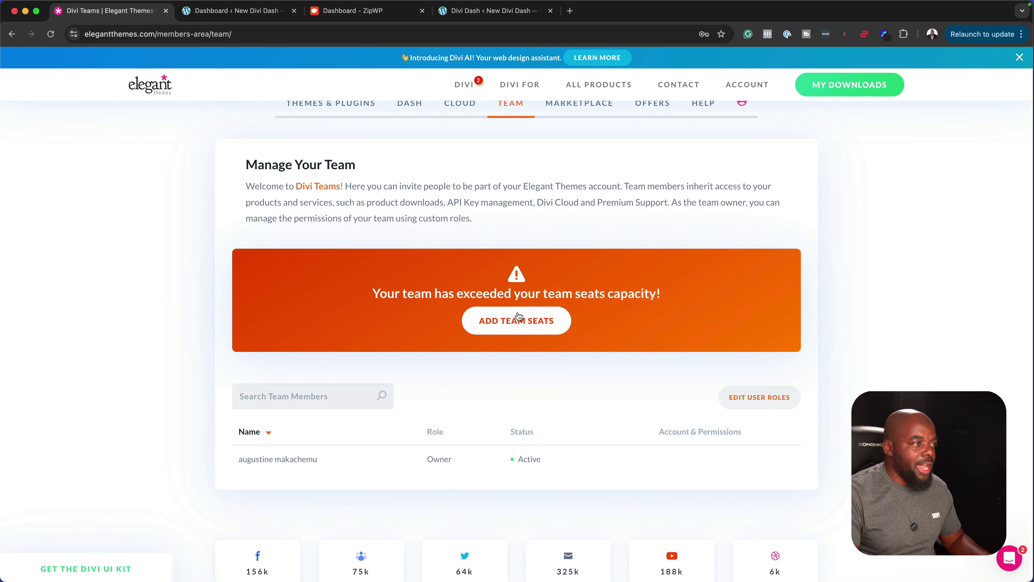
{"action": "scroll", "coordinate": [526, 348], "scroll_direction": "up", "scroll_amount": 4}
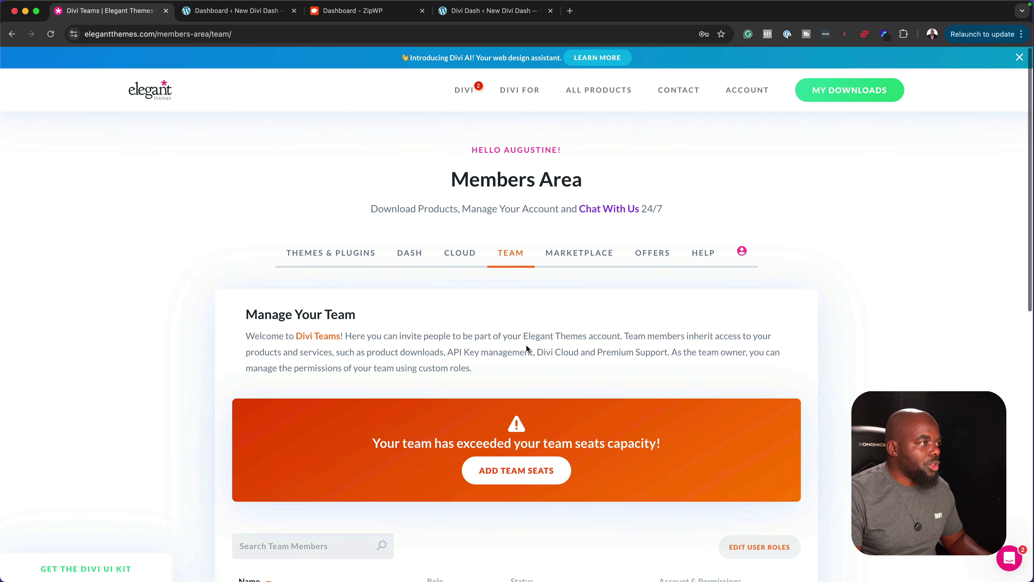